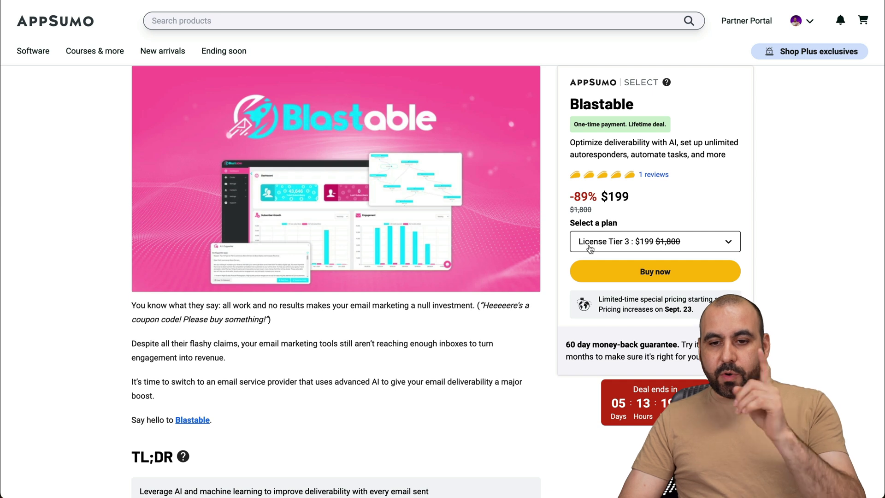
# Choose the License Tier 1 plan at $59 (88% off) for the Blastable deal
pyautogui.click(637, 240)
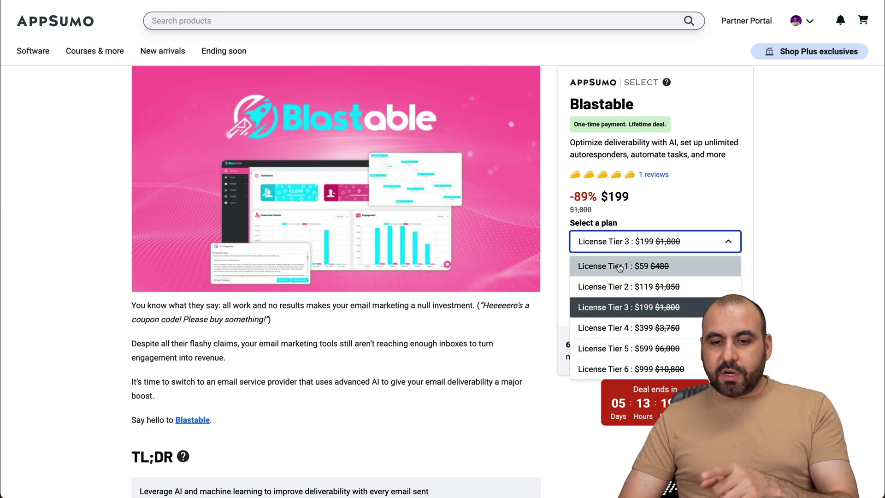
pyautogui.click(618, 263)
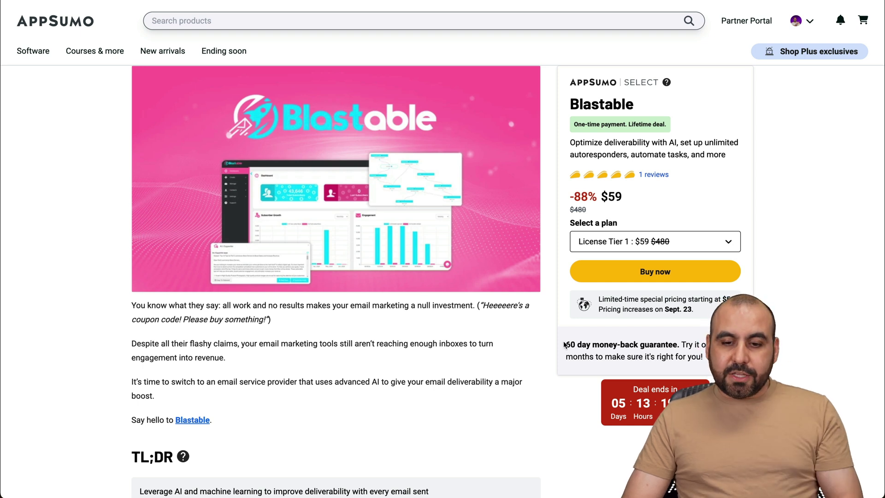
pyautogui.click(696, 344)
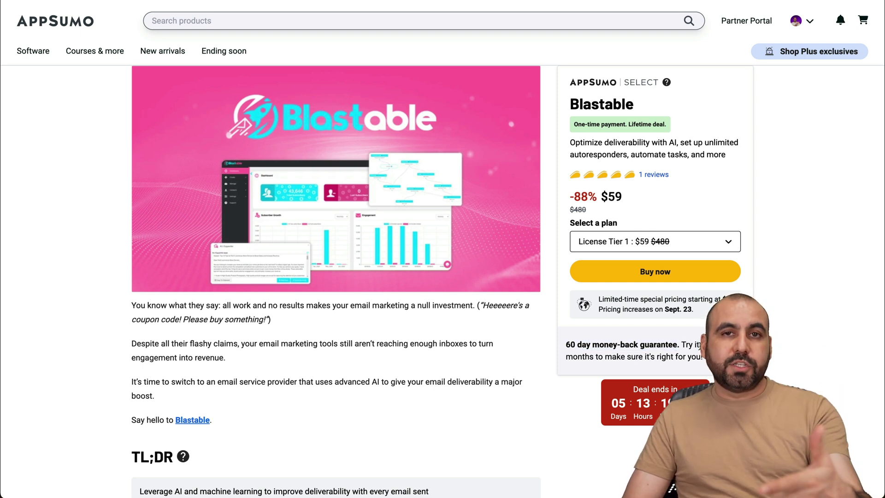
# Scroll down past the Overview to the Plans & features terms
pyautogui.scroll(-20, 335, 281)
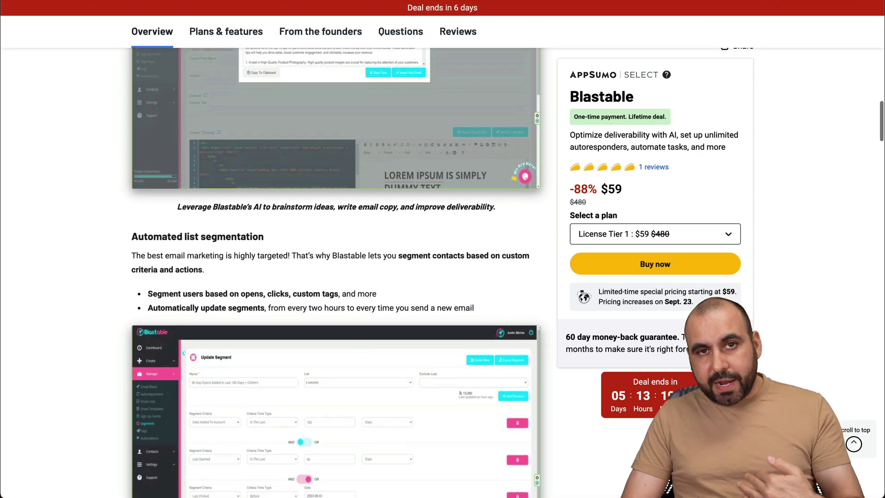
pyautogui.scroll(-5, 336, 276)
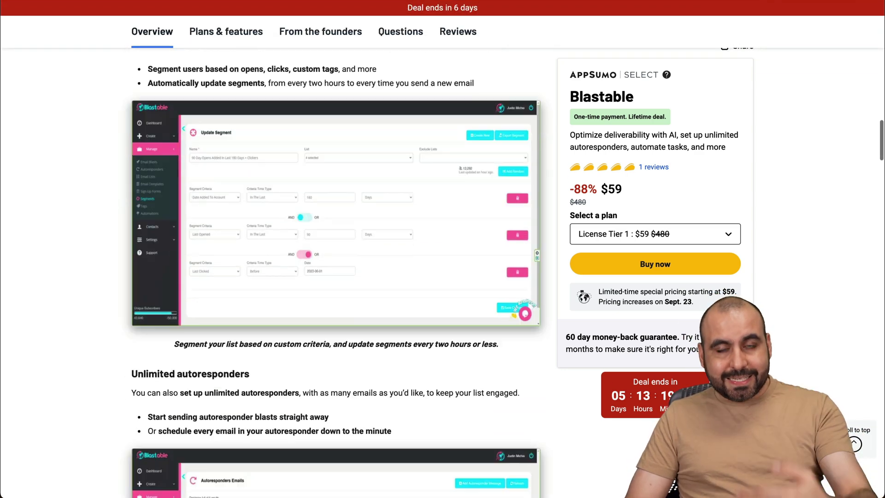
pyautogui.scroll(-18, 336, 276)
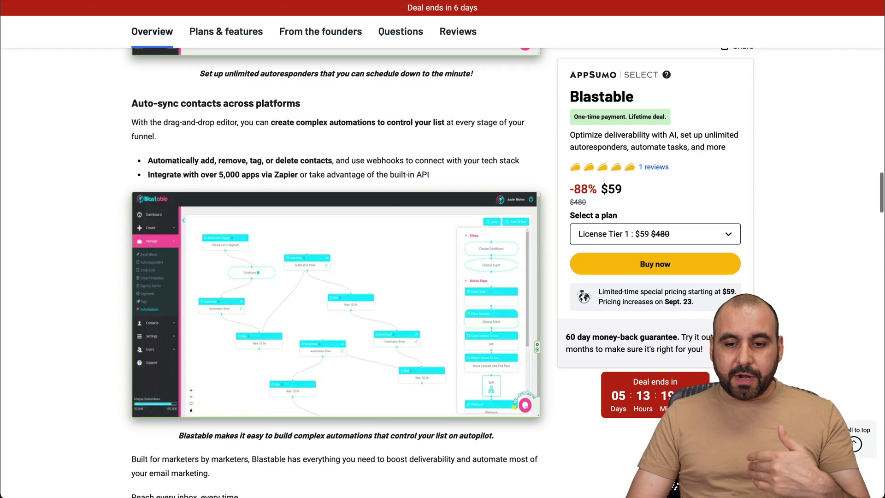
pyautogui.scroll(-4, 336, 276)
pyautogui.scroll(5, 336, 276)
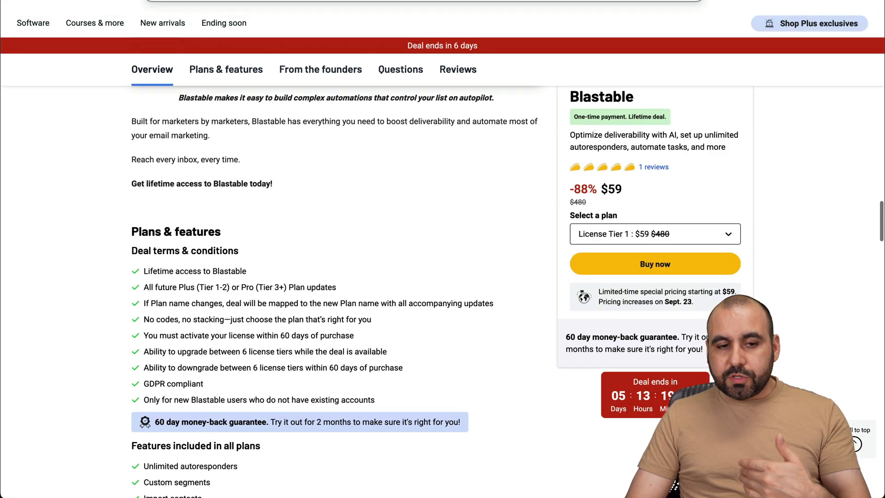
pyautogui.scroll(-1, 336, 277)
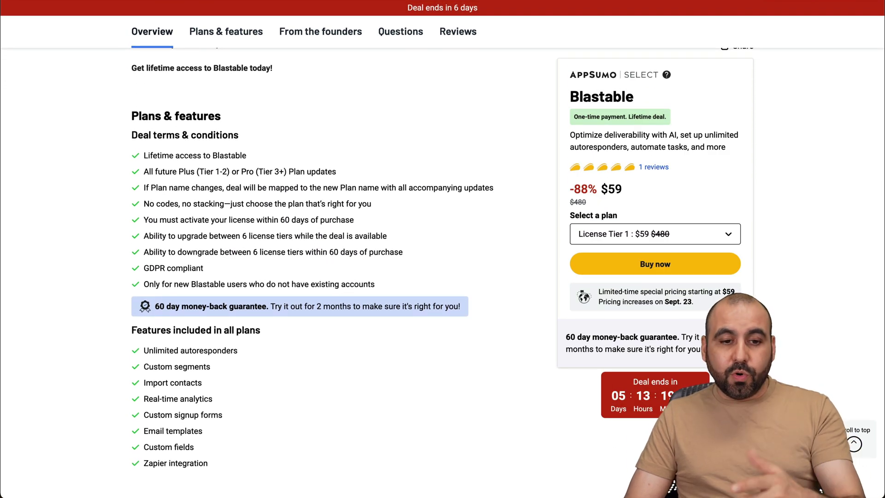
# Highlight the future plan updates, Plus and Pro terms, then reach the License Tier cards
pyautogui.moveTo(250, 171); pyautogui.dragTo(144, 172)
pyautogui.click(335, 185)
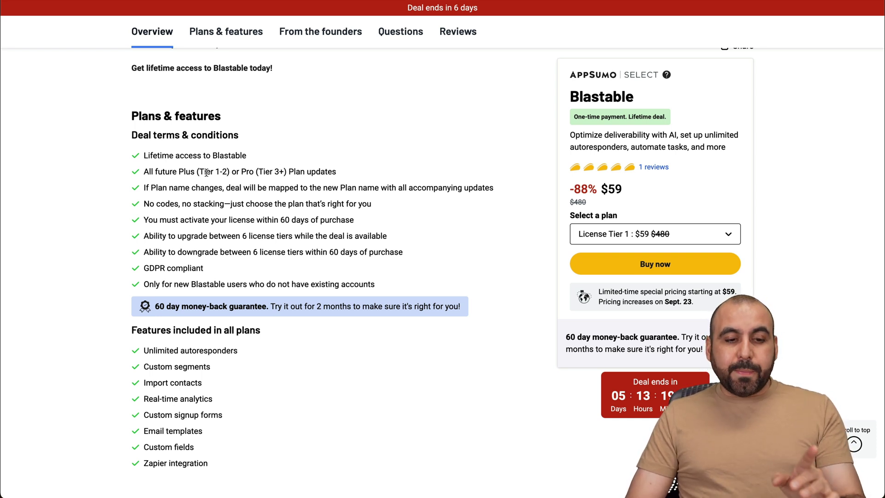
pyautogui.moveTo(176, 171); pyautogui.dragTo(201, 171)
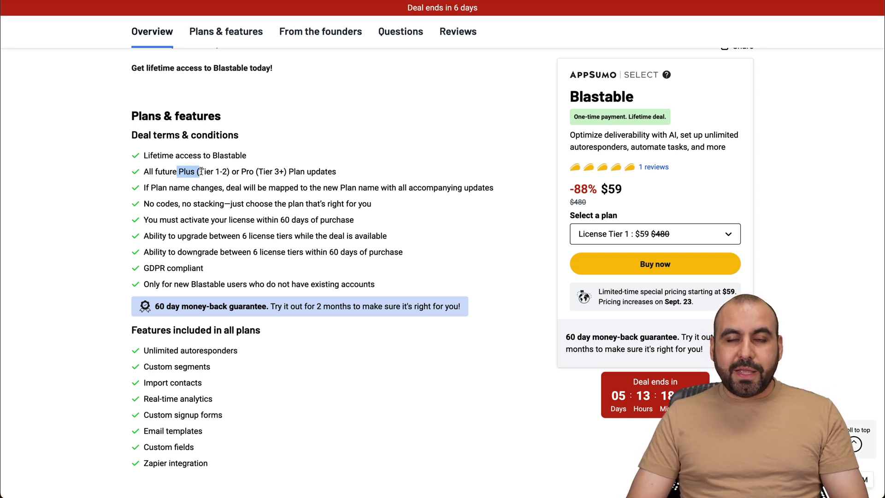
pyautogui.click(202, 171)
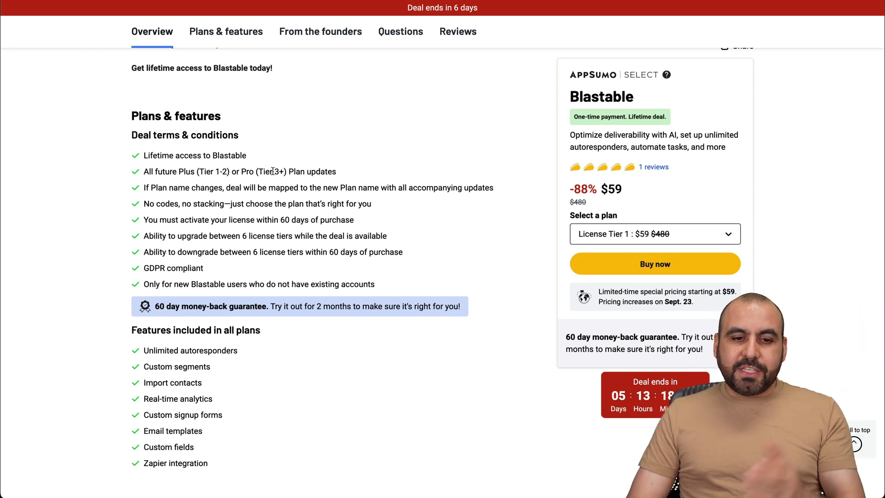
pyautogui.moveTo(243, 171); pyautogui.dragTo(326, 171)
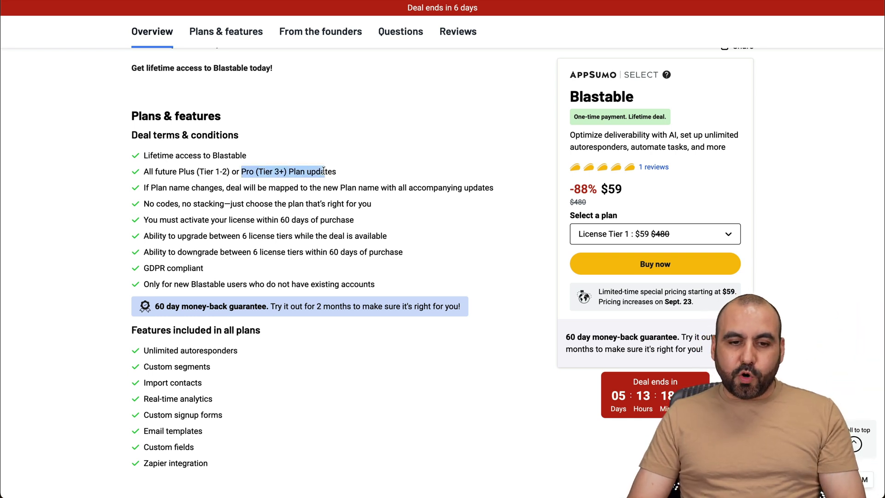
pyautogui.click(325, 171)
pyautogui.scroll(-5, 318, 203)
pyautogui.scroll(-2, 318, 203)
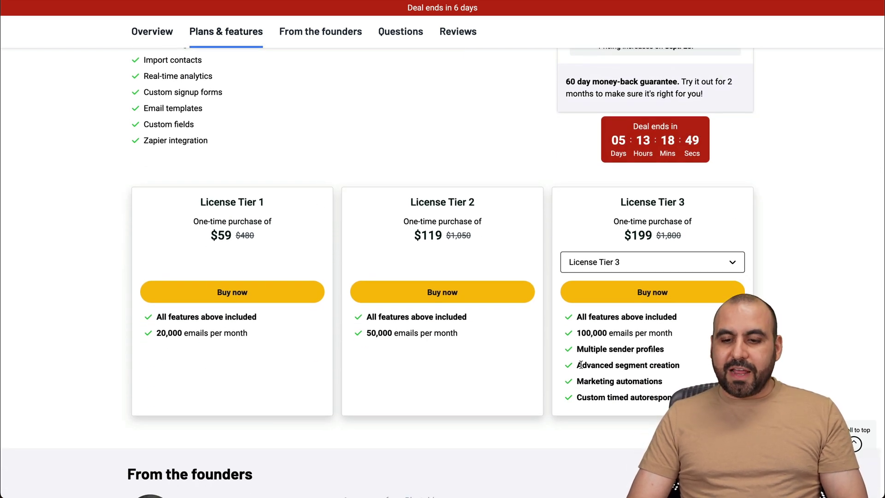
pyautogui.moveTo(577, 378); pyautogui.dragTo(684, 384)
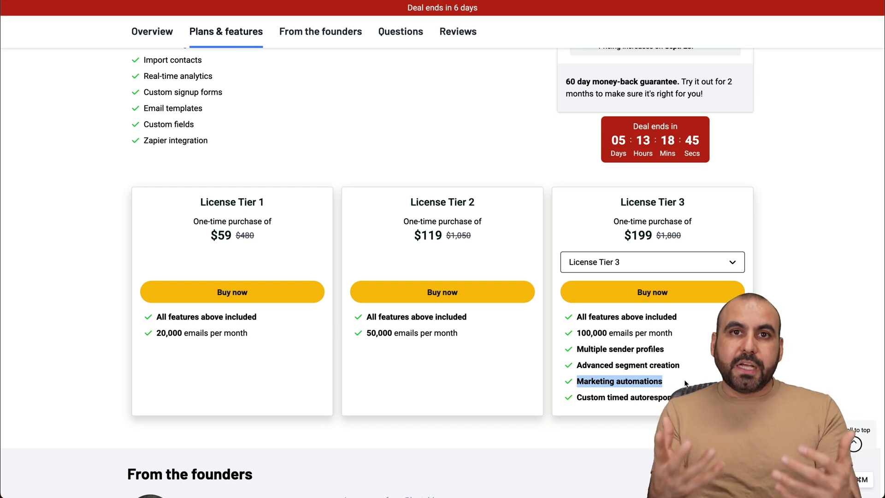
pyautogui.click(684, 383)
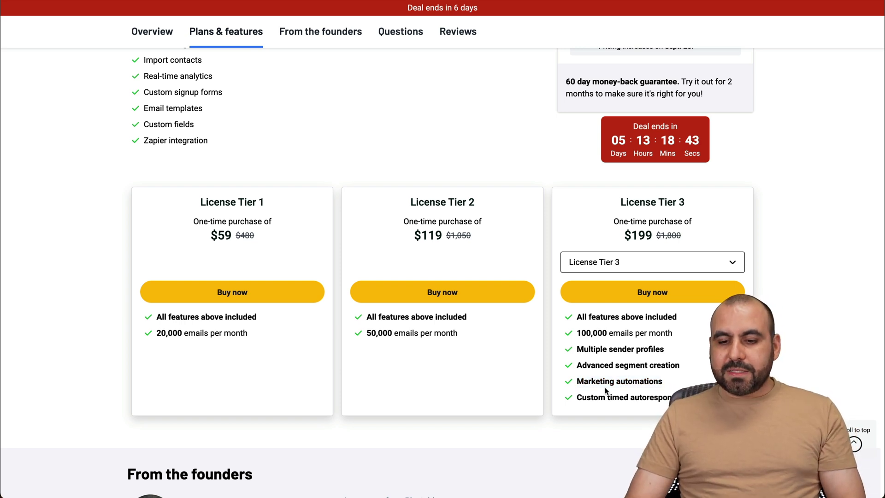
pyautogui.moveTo(571, 396); pyautogui.dragTo(671, 399)
pyautogui.click(670, 398)
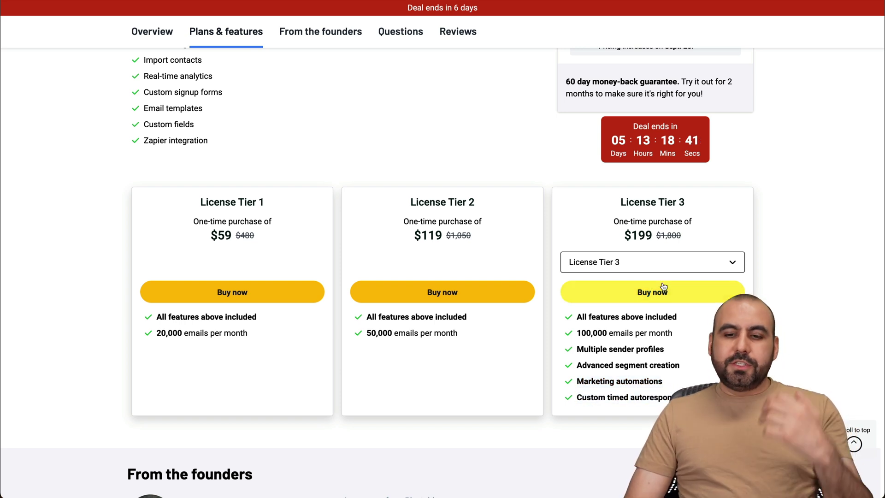
pyautogui.moveTo(631, 235); pyautogui.dragTo(710, 239)
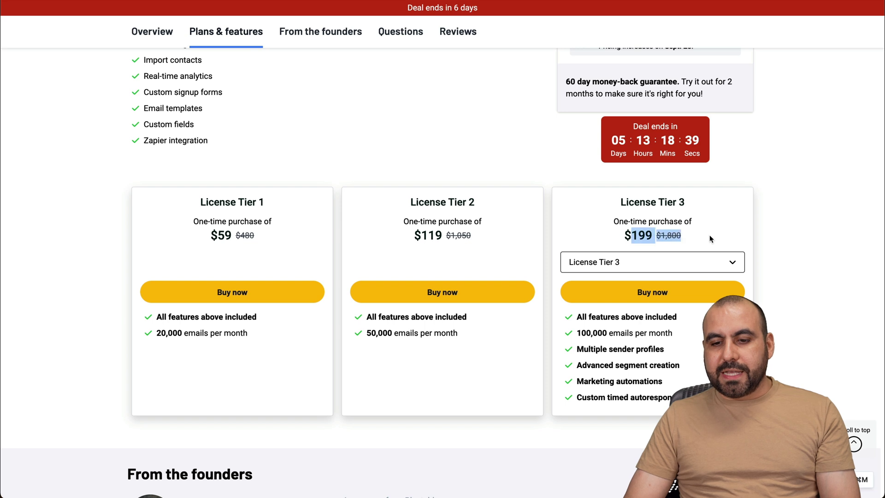
pyautogui.click(710, 239)
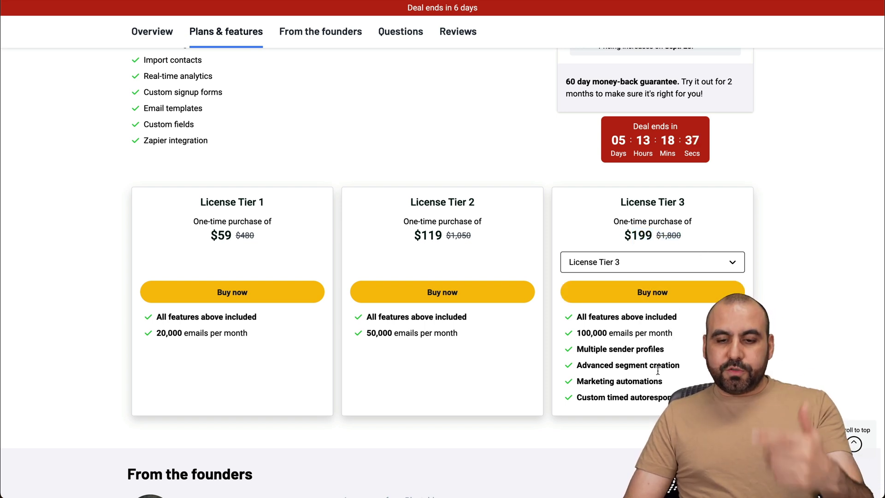
pyautogui.moveTo(576, 333); pyautogui.dragTo(685, 336)
pyautogui.click(685, 337)
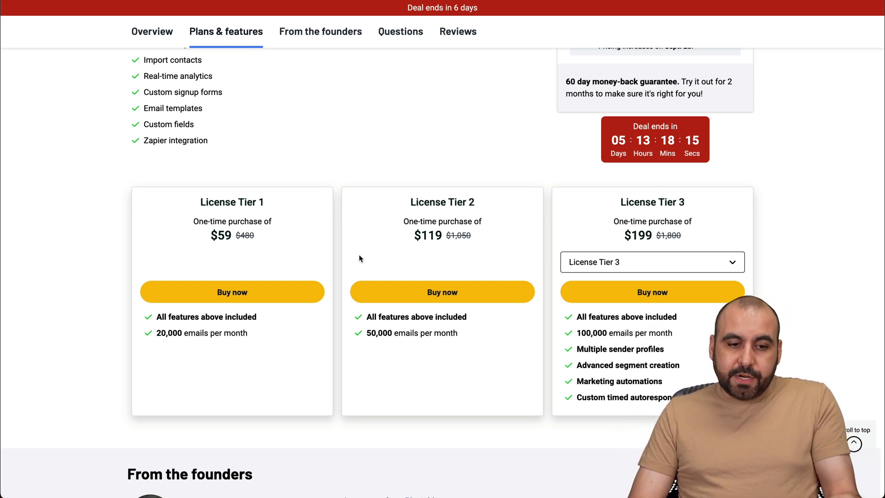
pyautogui.moveTo(155, 333); pyautogui.dragTo(249, 334)
pyautogui.click(261, 338)
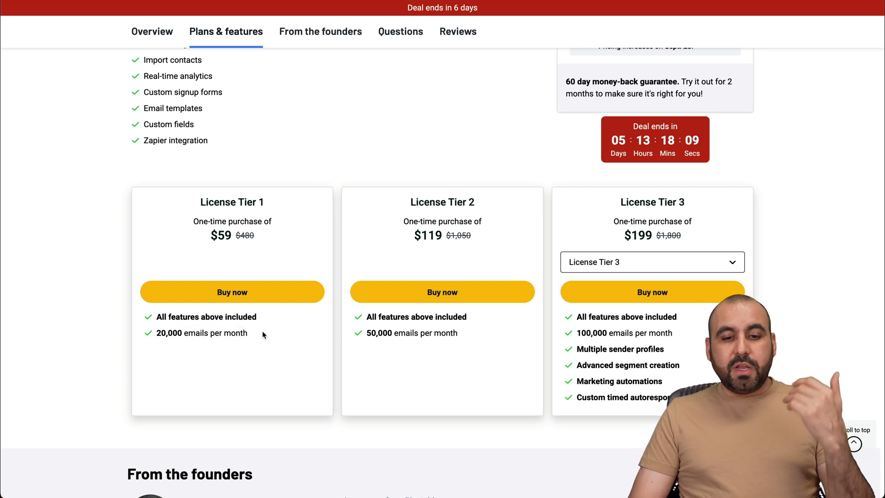
pyautogui.click(642, 273)
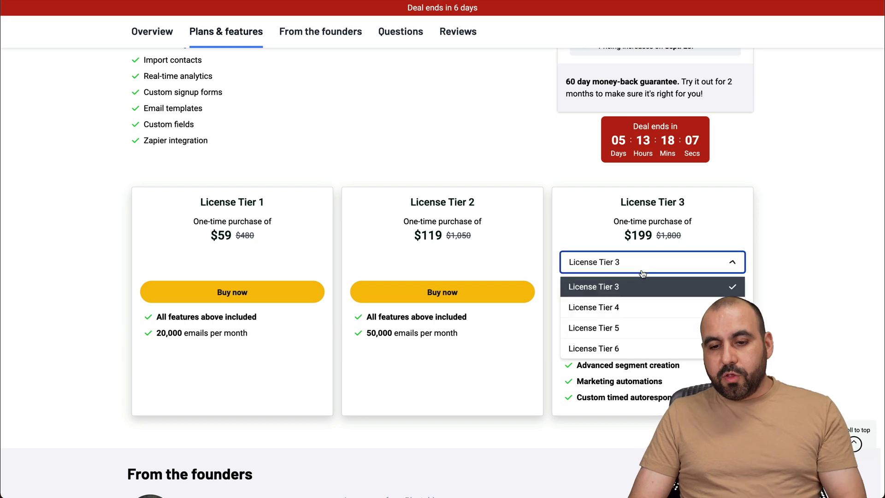
pyautogui.click(598, 349)
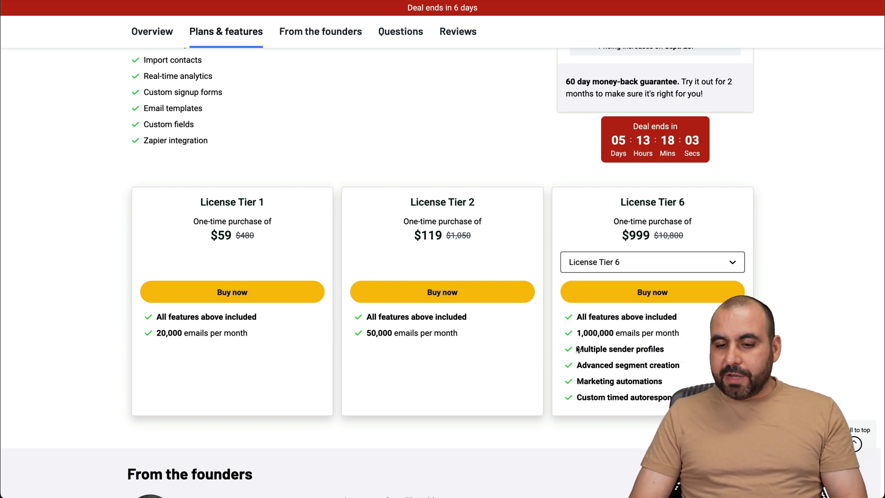
pyautogui.moveTo(577, 349)
pyautogui.mouseDown()
pyautogui.moveTo(680, 369)
pyautogui.moveTo(663, 353)
pyautogui.moveTo(577, 349)
pyautogui.mouseUp()
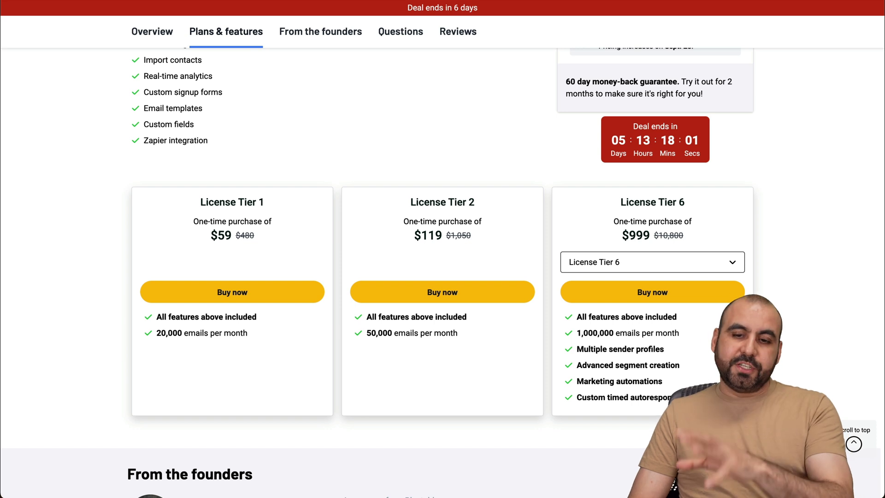
pyautogui.click(642, 267)
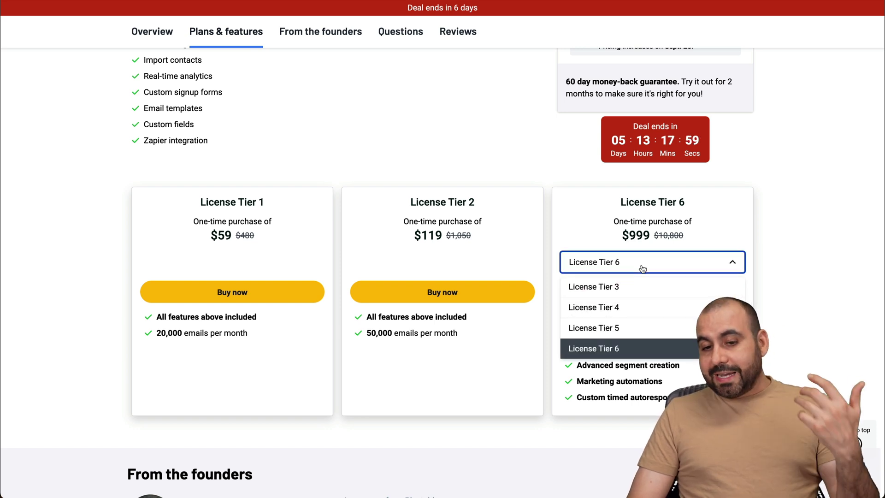
pyautogui.click(640, 286)
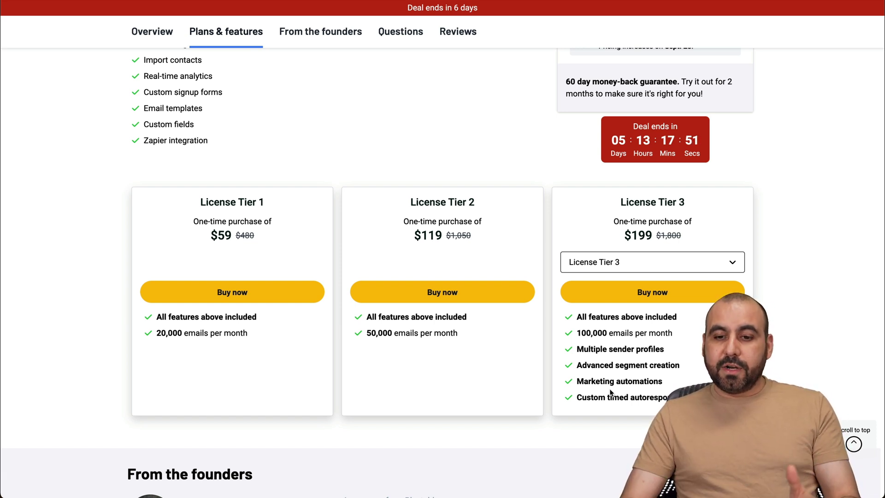
pyautogui.click(635, 260)
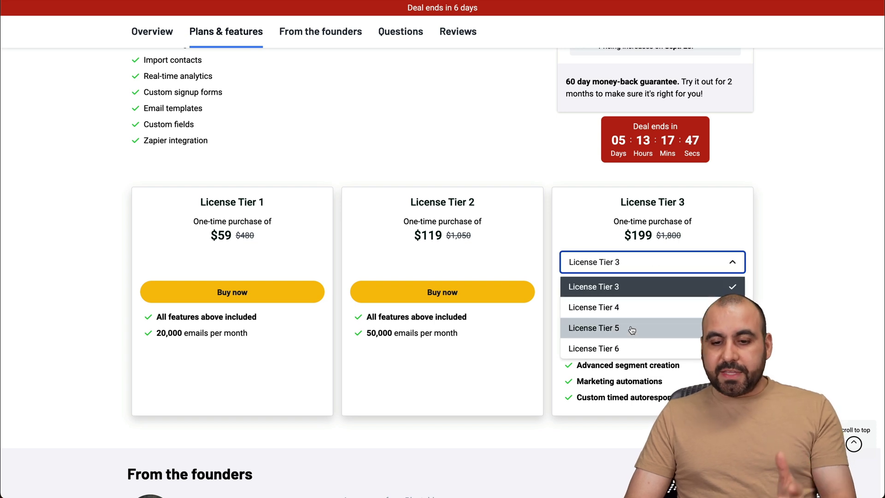
pyautogui.click(621, 345)
pyautogui.click(608, 272)
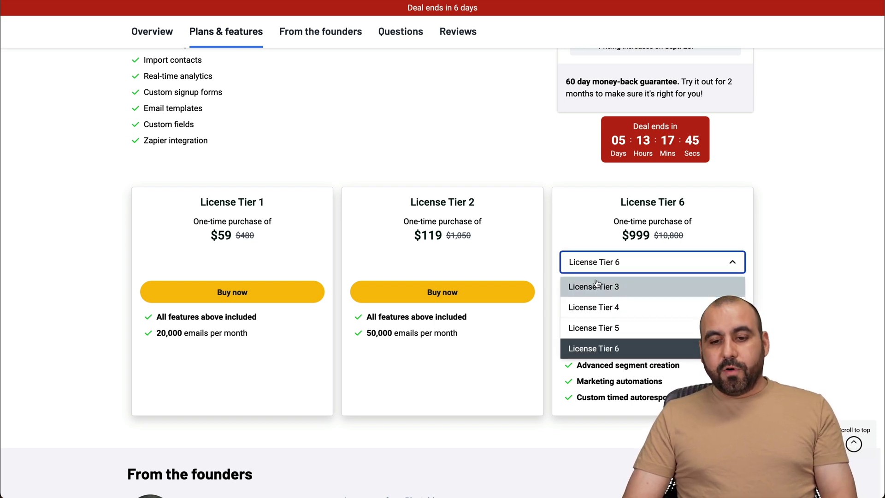
pyautogui.click(599, 286)
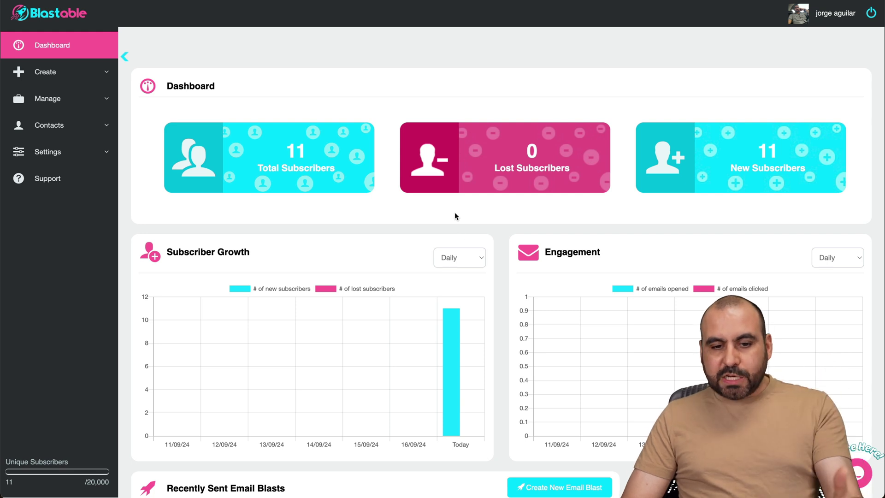
# Review the Subscriber Growth chart and Recently Sent blasts, then open the Send now blast report
pyautogui.scroll(-4, 454, 214)
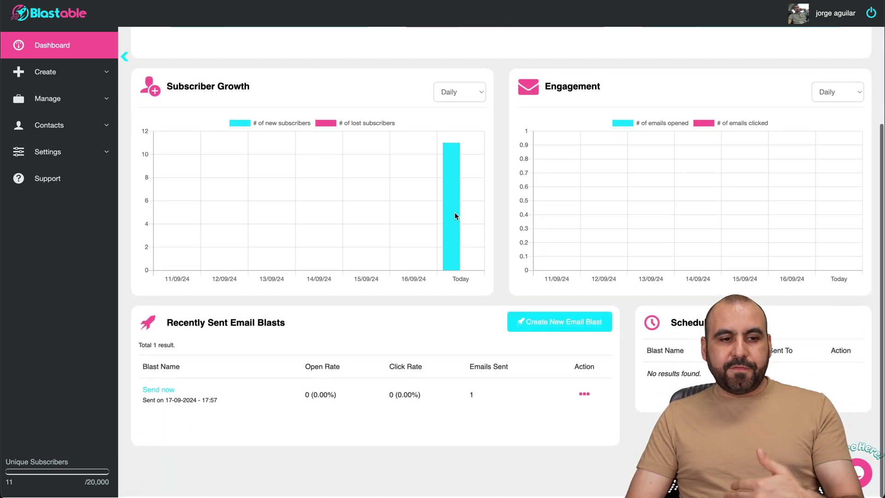
pyautogui.scroll(3, 454, 216)
pyautogui.scroll(-3, 454, 215)
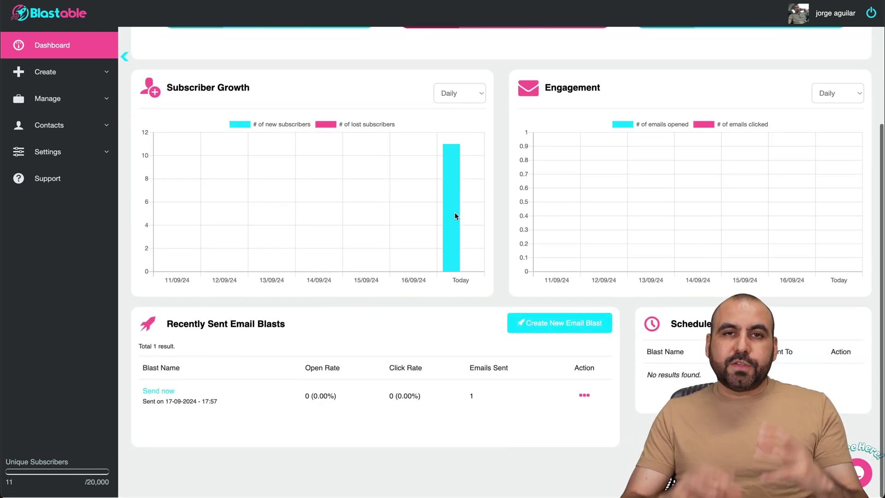
pyautogui.scroll(1, 455, 216)
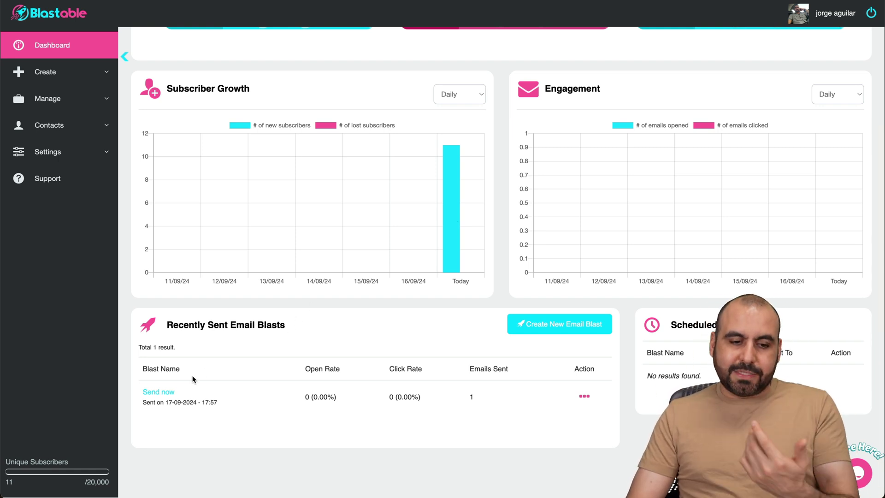
pyautogui.click(157, 393)
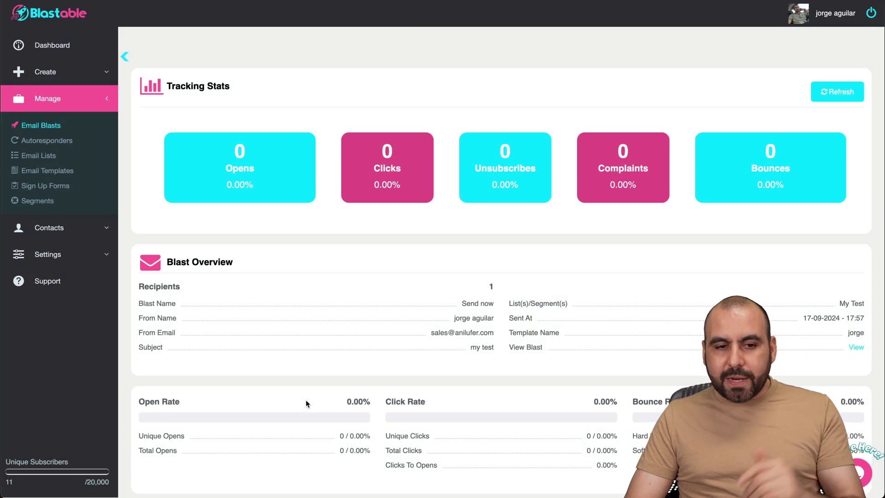
# Scroll through the Send now blast's tracking report, then start a new email blast under Create
pyautogui.scroll(-1, 306, 404)
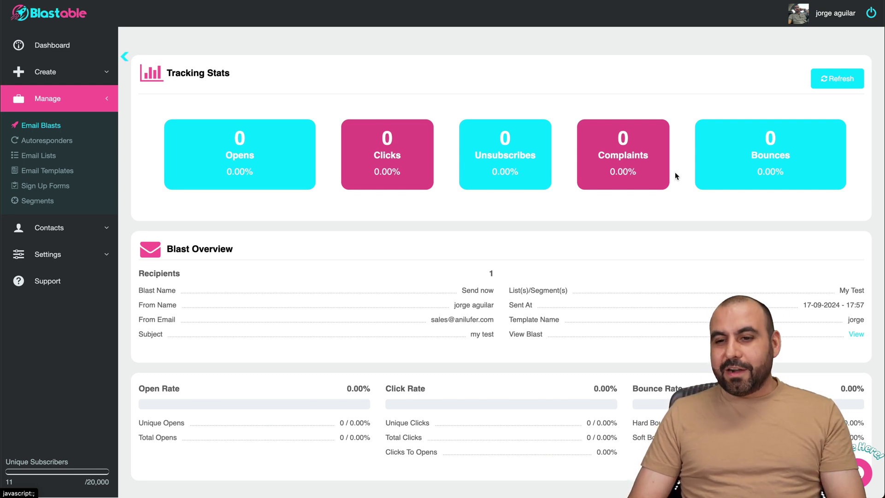
pyautogui.scroll(-1, 654, 248)
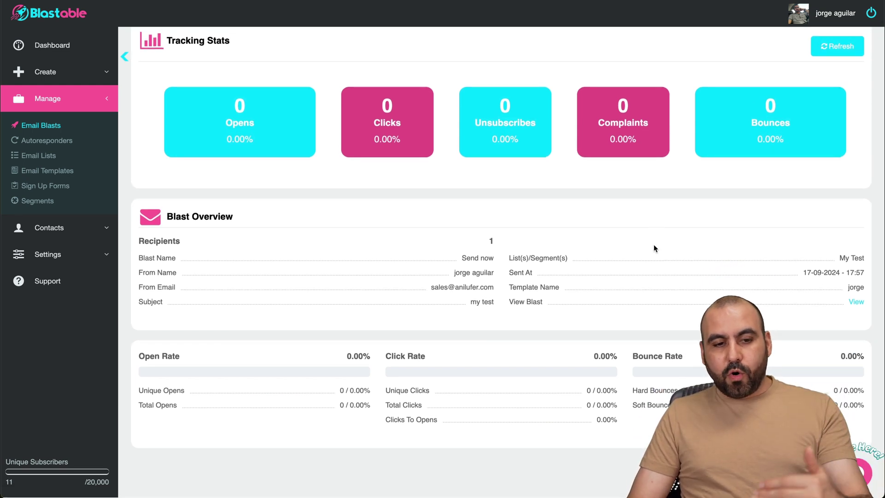
pyautogui.scroll(2, 460, 311)
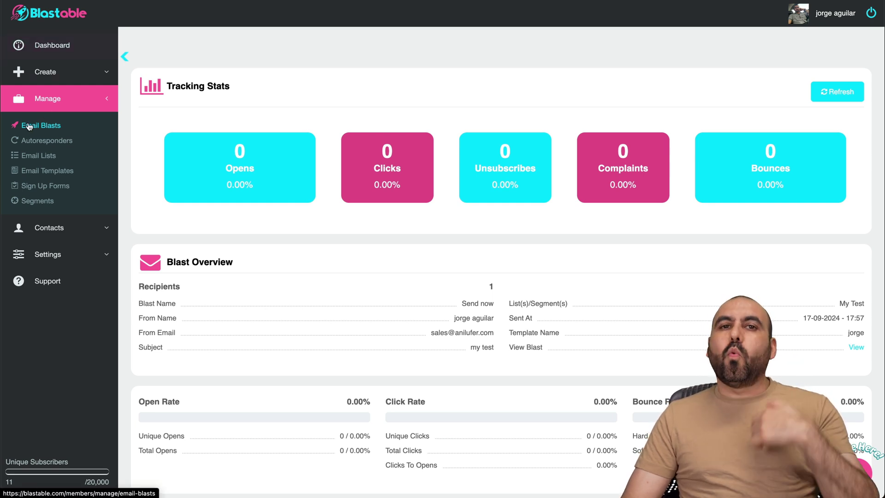
pyautogui.click(51, 73)
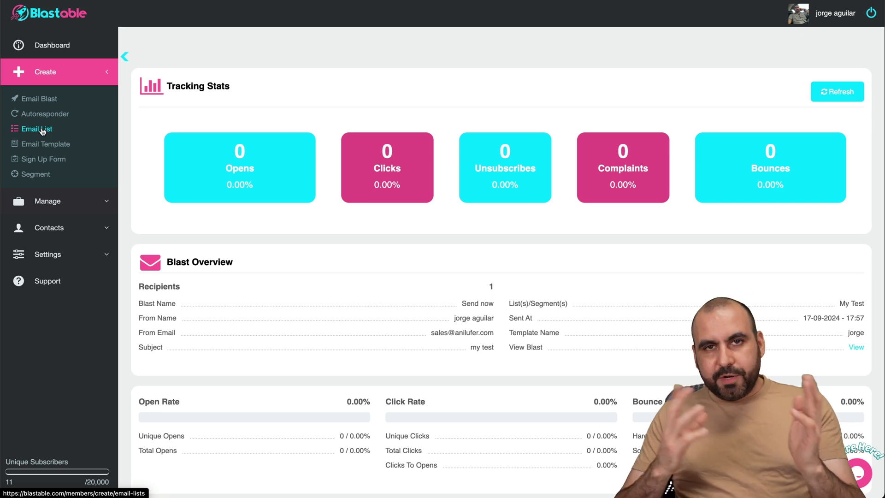
pyautogui.click(44, 102)
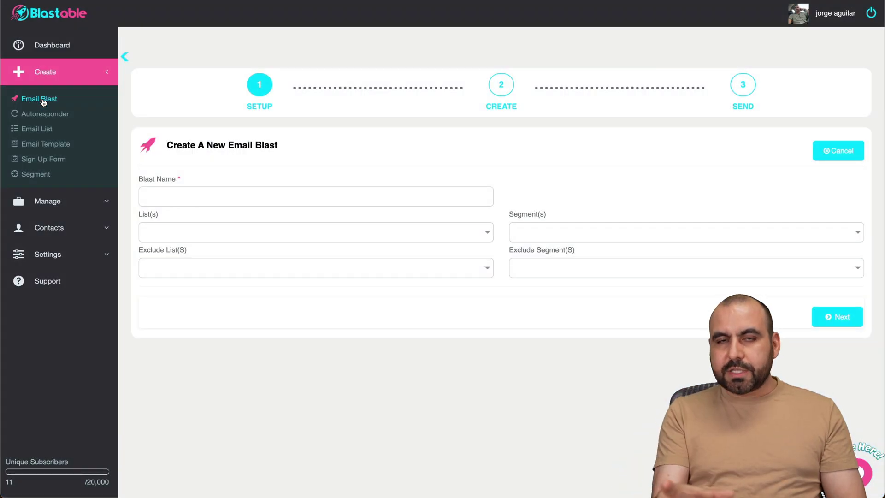
# Name the blast 'test' and target the My Test list with its segment 1
pyautogui.click(295, 199)
pyautogui.write('test')
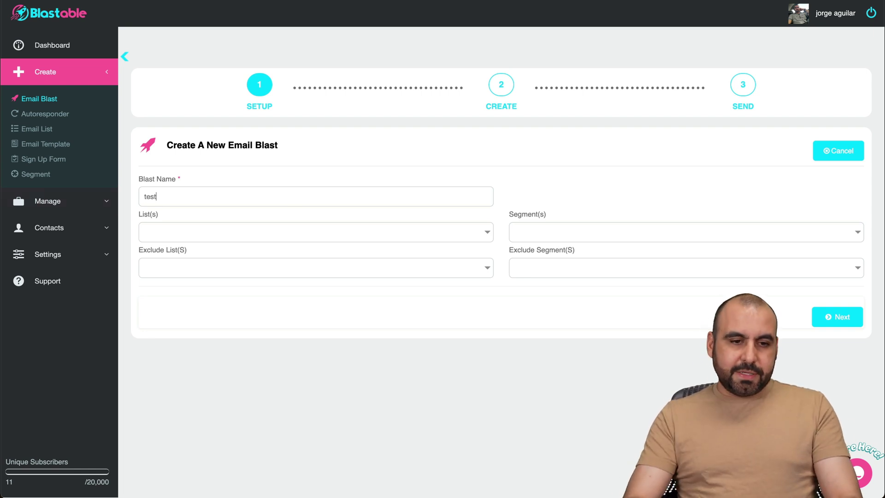
pyautogui.click(257, 233)
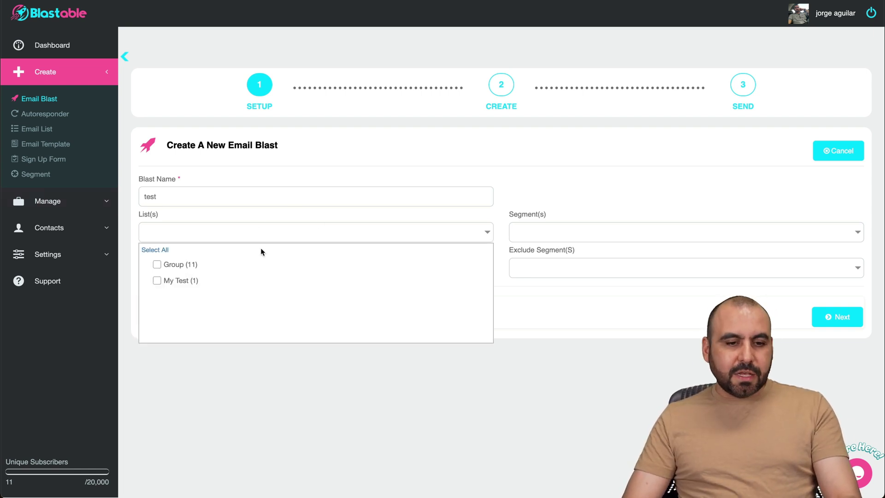
pyautogui.click(191, 279)
pyautogui.click(566, 204)
pyautogui.click(568, 228)
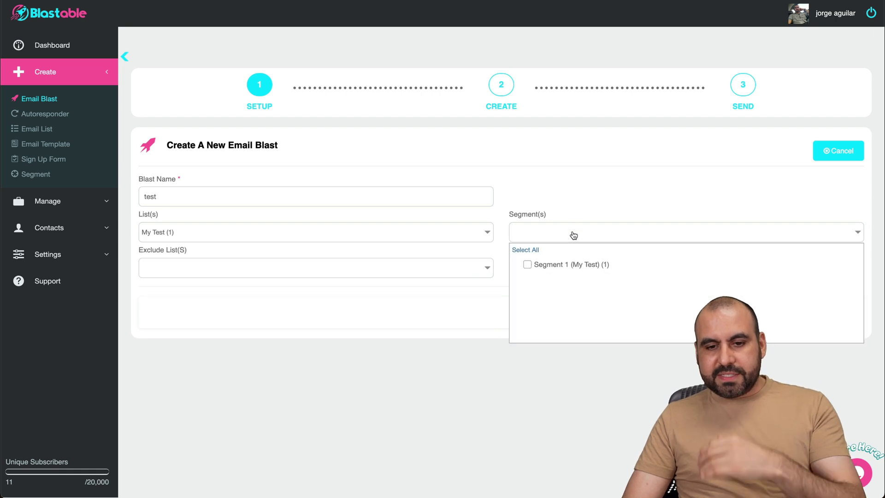
pyautogui.click(563, 261)
pyautogui.click(273, 289)
# Check the exclusion lists and segments without excluding anything, then continue to the content step
pyautogui.click(207, 268)
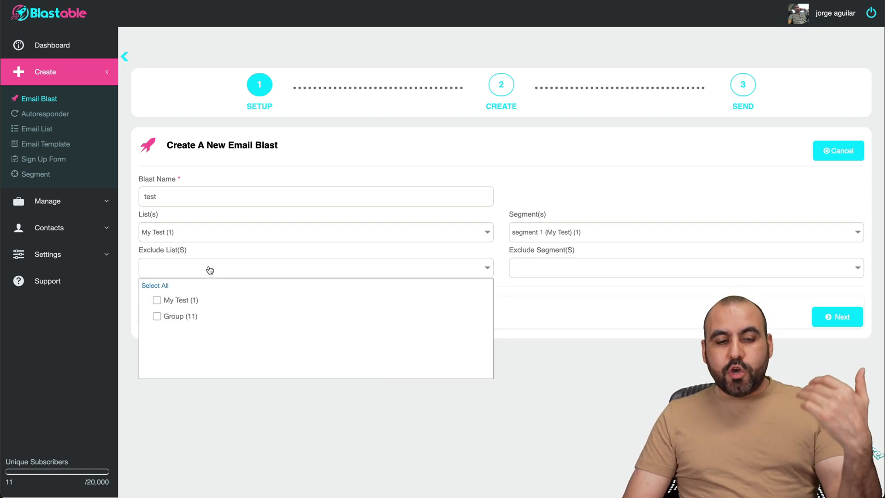
pyautogui.click(535, 320)
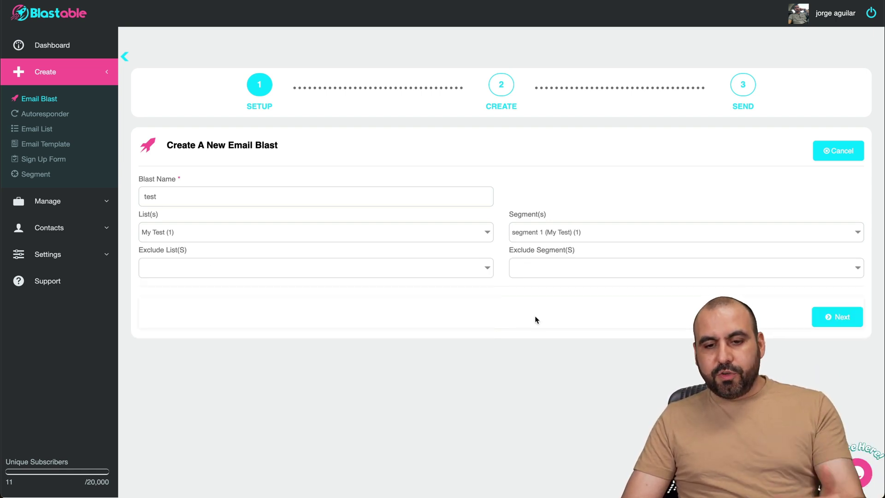
pyautogui.click(606, 271)
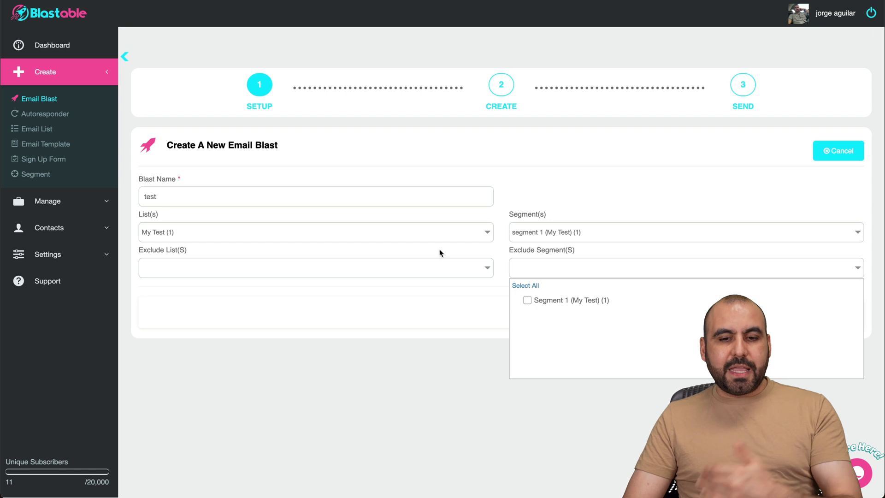
pyautogui.click(407, 239)
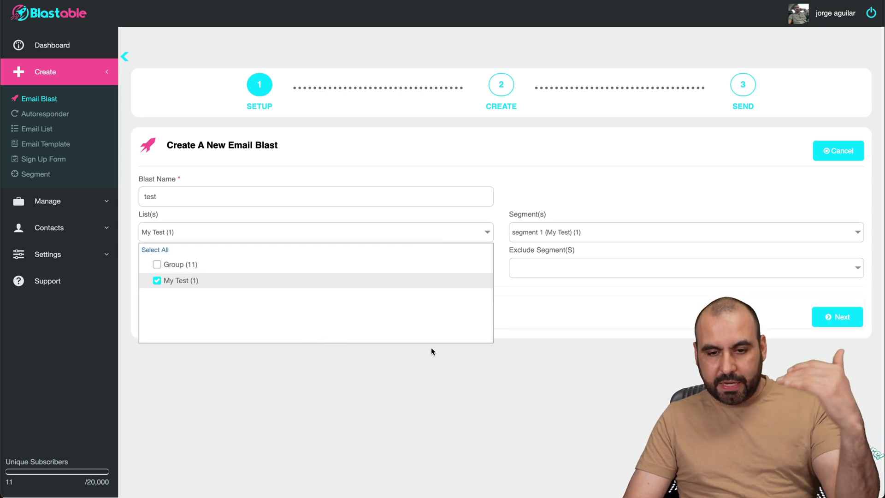
pyautogui.click(607, 325)
pyautogui.click(837, 318)
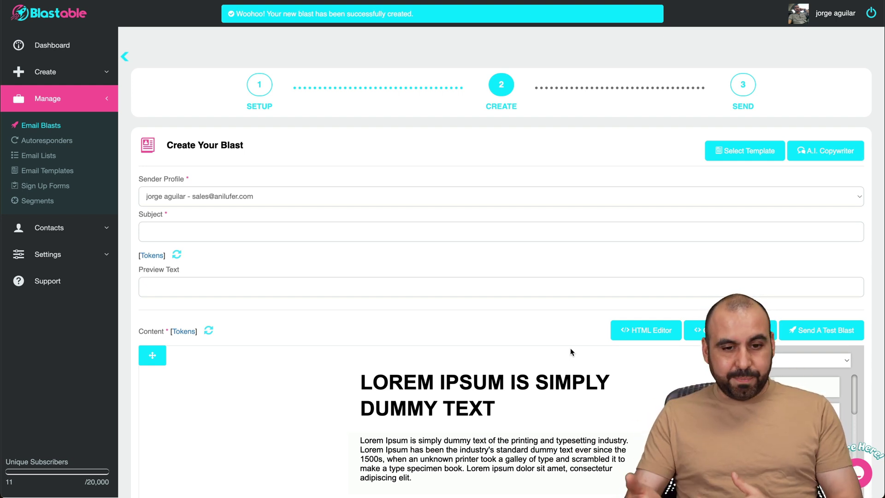
# Open the A.I. Copywriter window and close it without generating anything
pyautogui.scroll(-1, 331, 214)
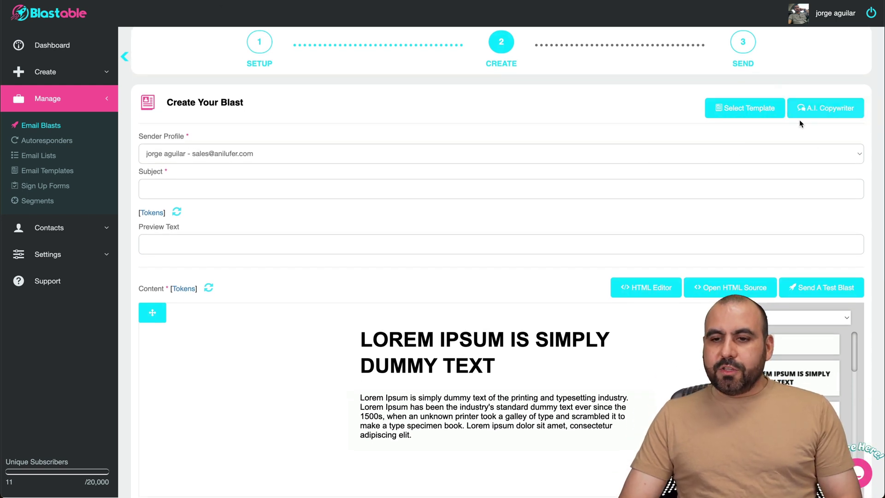
pyautogui.click(836, 109)
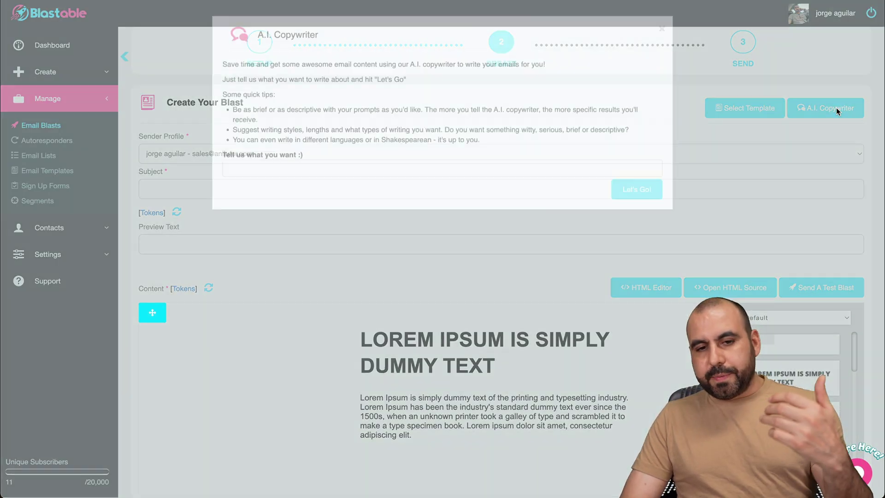
pyautogui.click(661, 63)
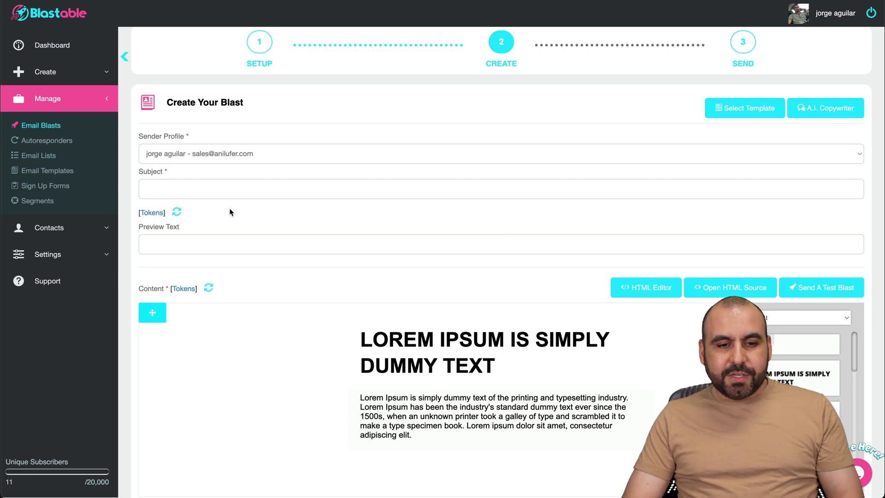
# Browse the list of personalization tokens and close it again
pyautogui.click(157, 213)
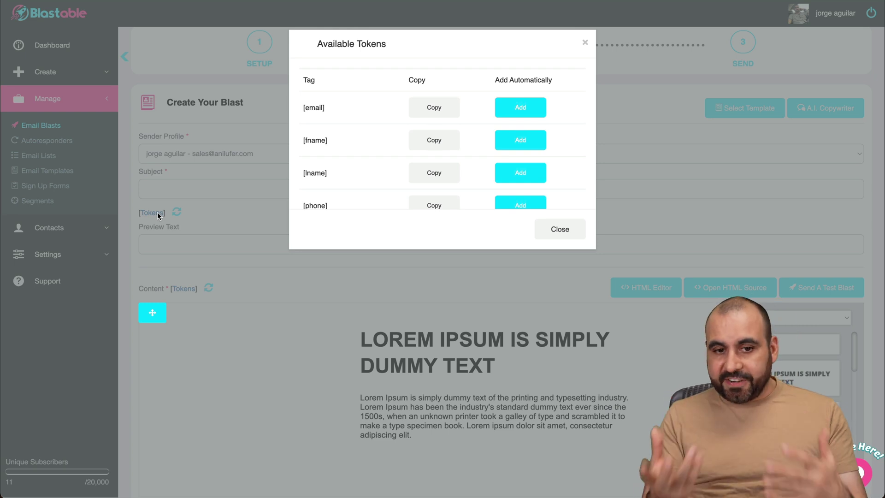
pyautogui.click(586, 43)
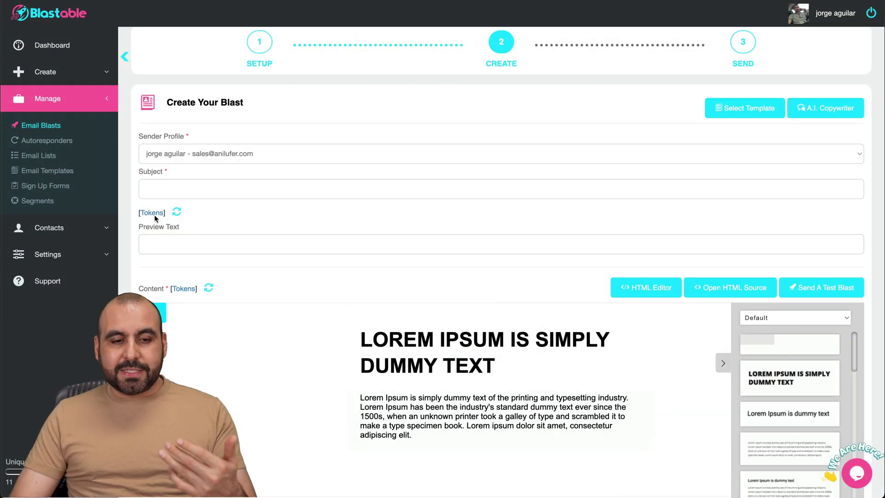
pyautogui.click(152, 213)
pyautogui.scroll(-4, 399, 153)
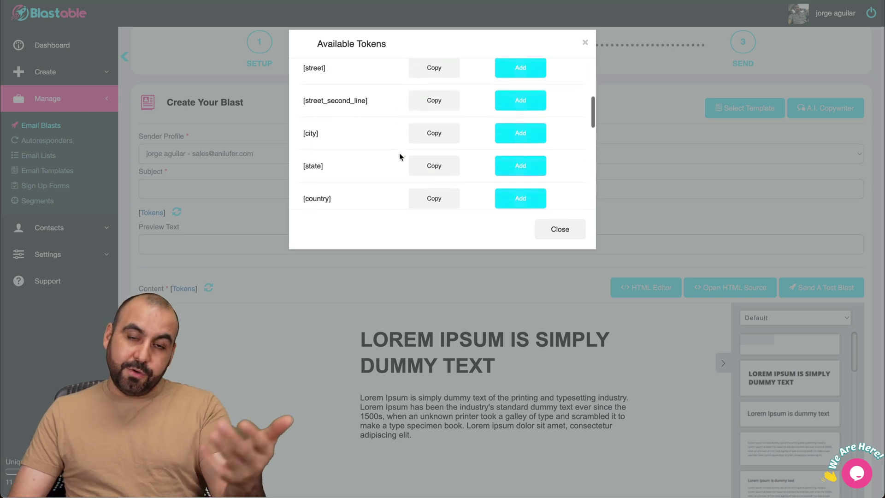
pyautogui.scroll(-3, 399, 153)
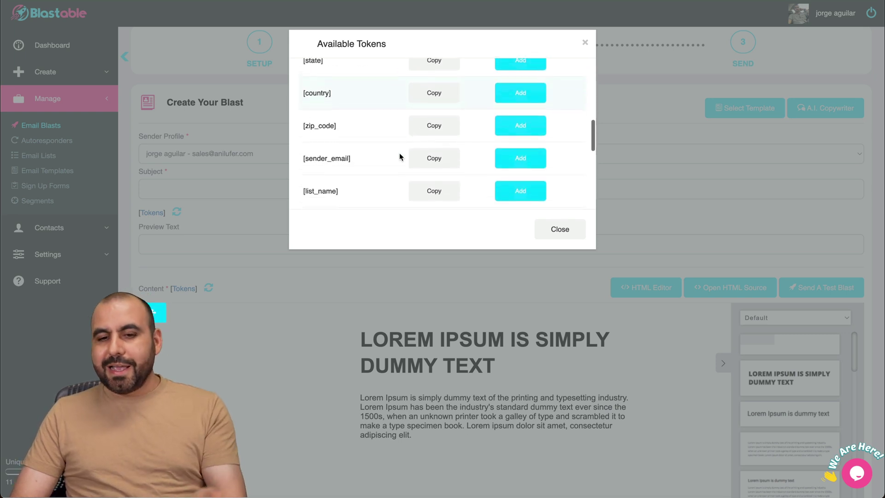
pyautogui.click(585, 45)
# Insert the waterfall image block from the blocks library below the email heading
pyautogui.scroll(-1, 492, 196)
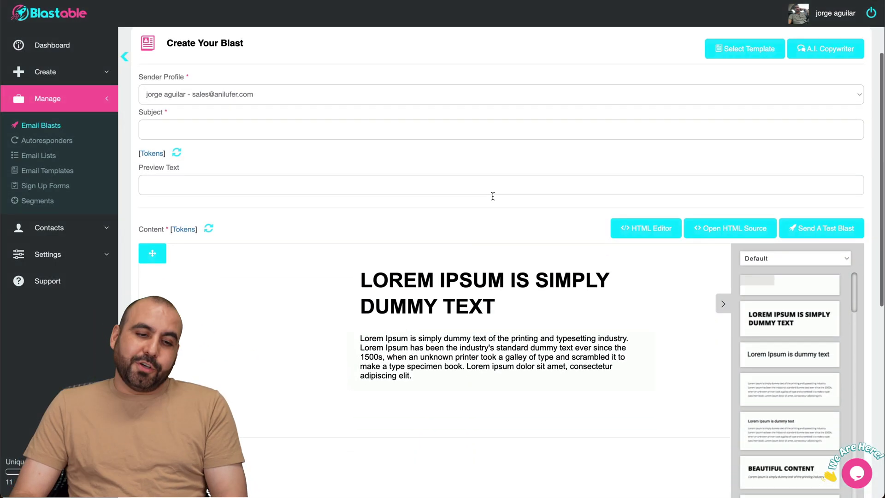
pyautogui.scroll(-2, 493, 196)
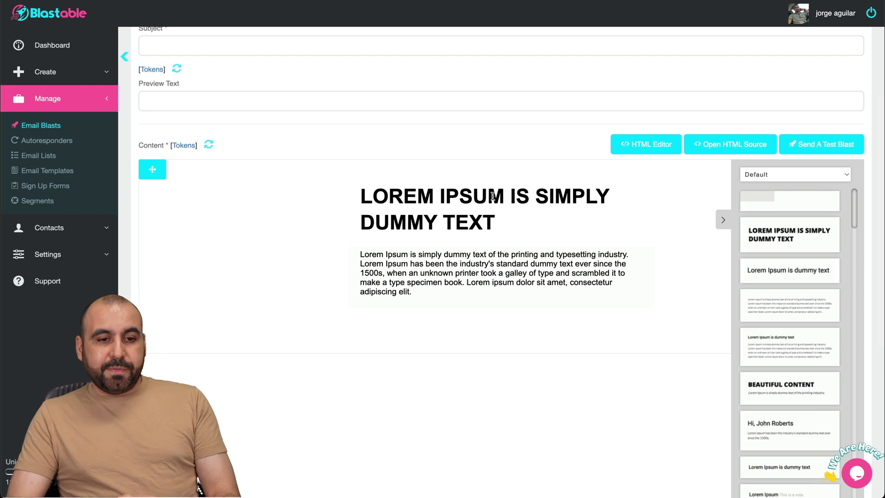
pyautogui.click(445, 195)
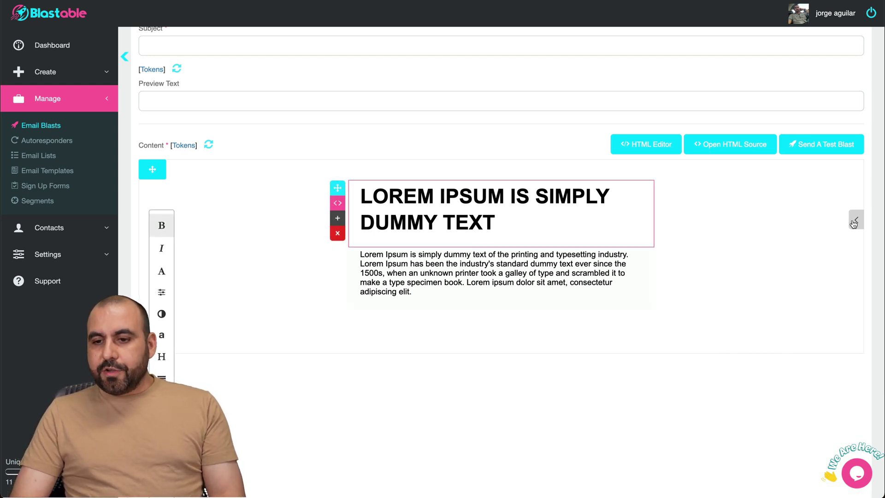
pyautogui.click(853, 223)
pyautogui.scroll(-2, 797, 241)
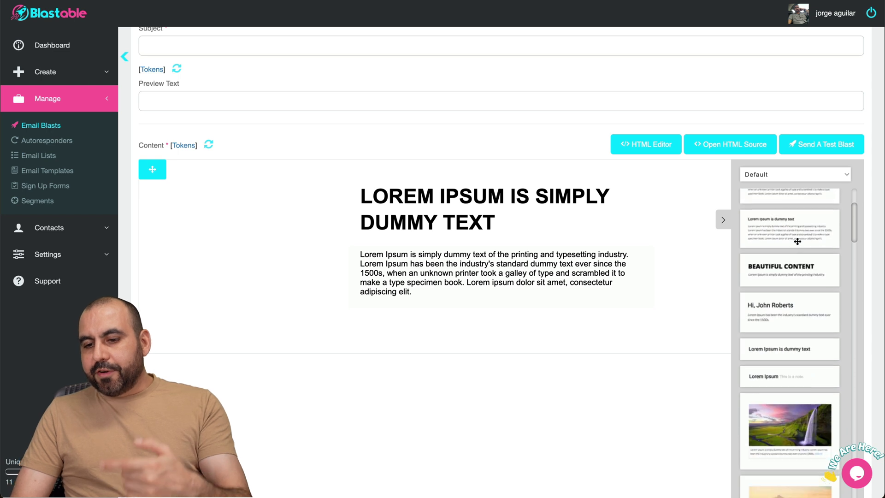
pyautogui.scroll(-4, 797, 241)
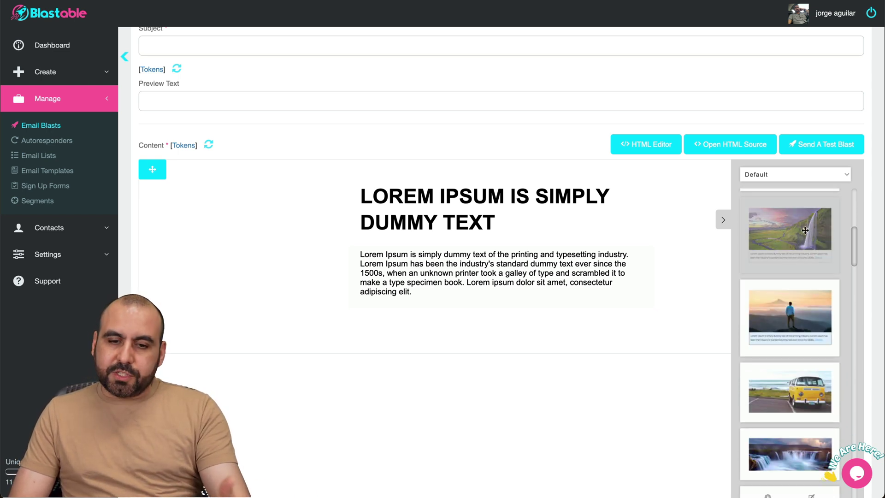
pyautogui.moveTo(804, 230); pyautogui.dragTo(419, 246)
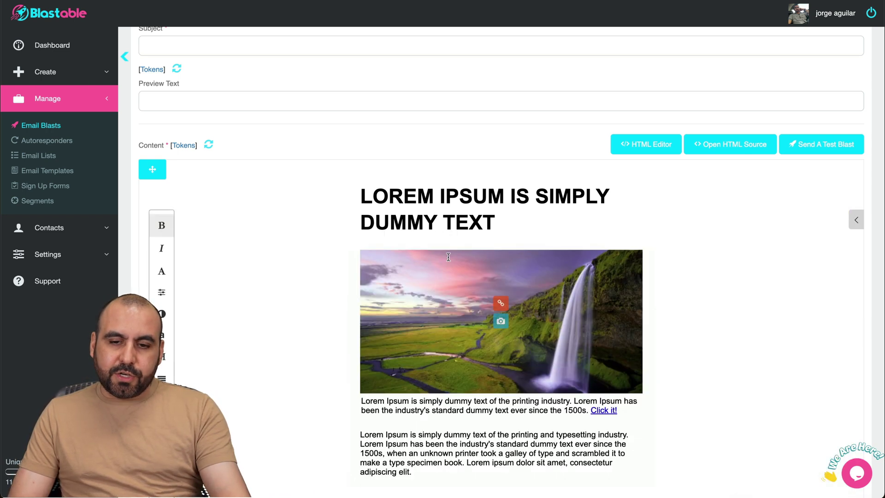
# Add the three-column Feature One, Two, Three block below the image caption
pyautogui.click(856, 218)
pyautogui.scroll(-5, 815, 255)
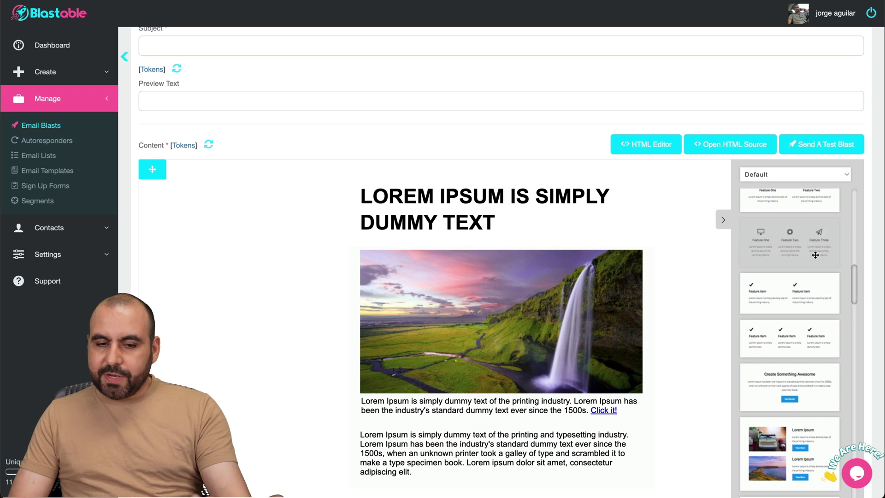
pyautogui.moveTo(815, 255); pyautogui.dragTo(465, 254)
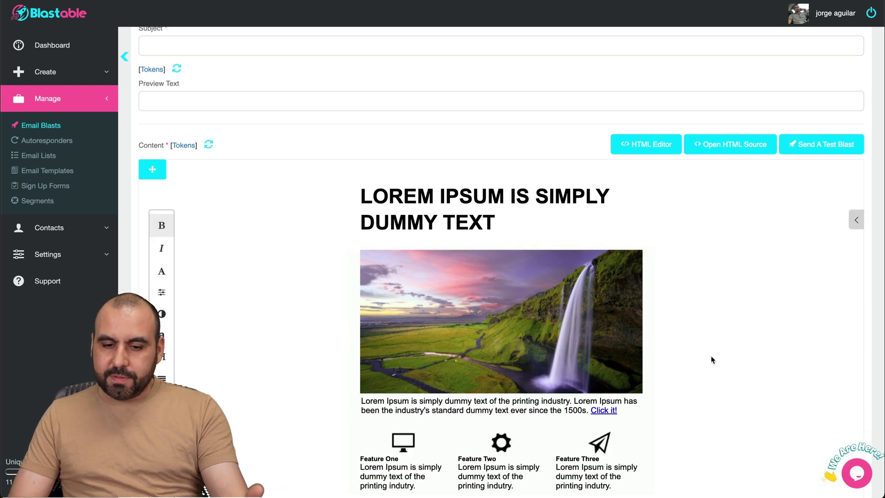
pyautogui.scroll(-2, 712, 360)
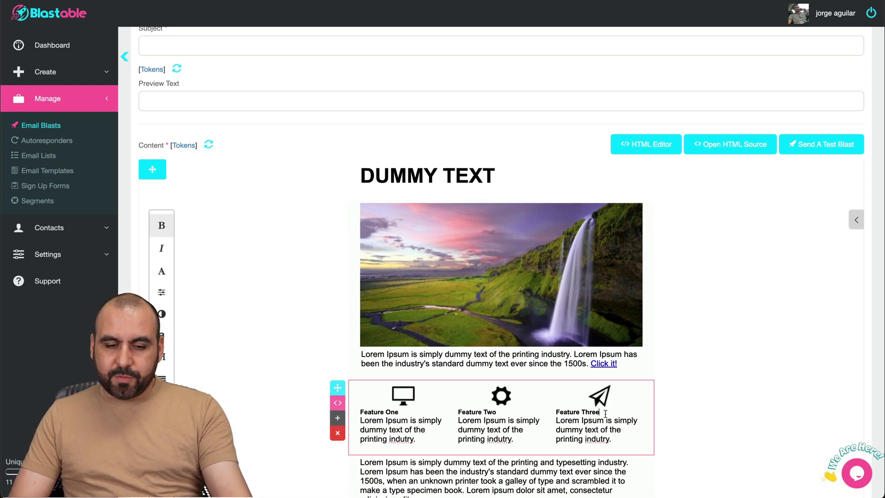
# Scroll through the remaining layouts in the content blocks library
pyautogui.click(854, 220)
pyautogui.scroll(-10, 856, 290)
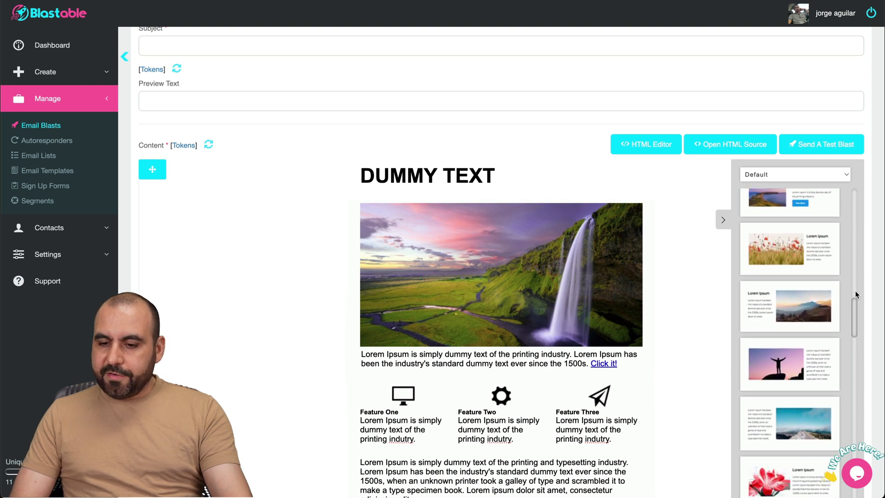
pyautogui.scroll(-15, 855, 290)
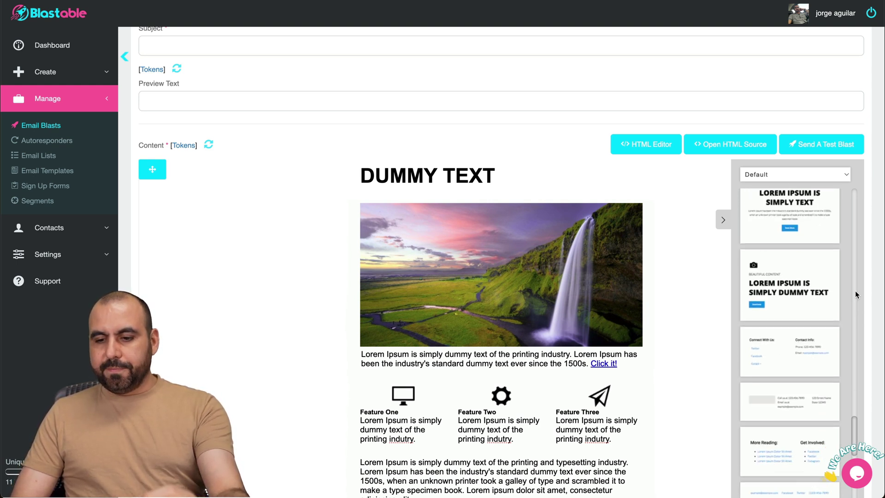
pyautogui.scroll(-10, 855, 290)
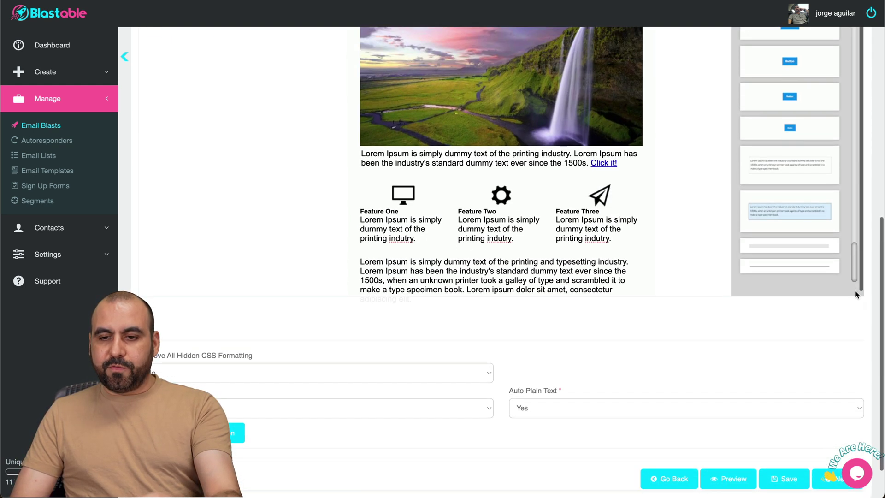
pyautogui.scroll(12, 793, 340)
pyautogui.scroll(-5, 715, 342)
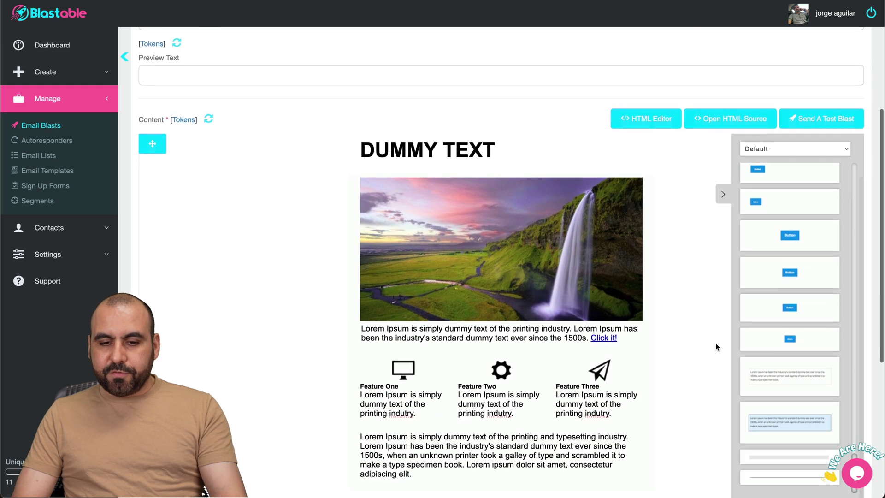
# View the three-feature row's HTML code and cancel without changes
pyautogui.click(580, 350)
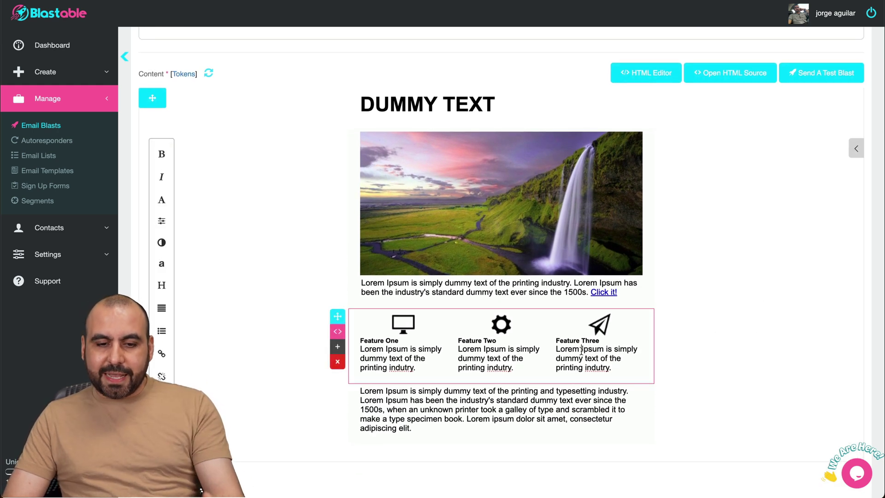
pyautogui.moveTo(388, 310)
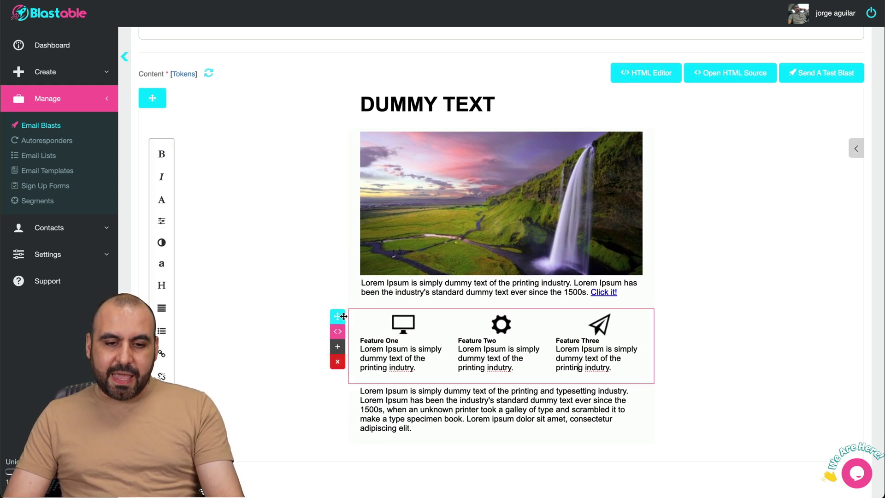
pyautogui.click(337, 332)
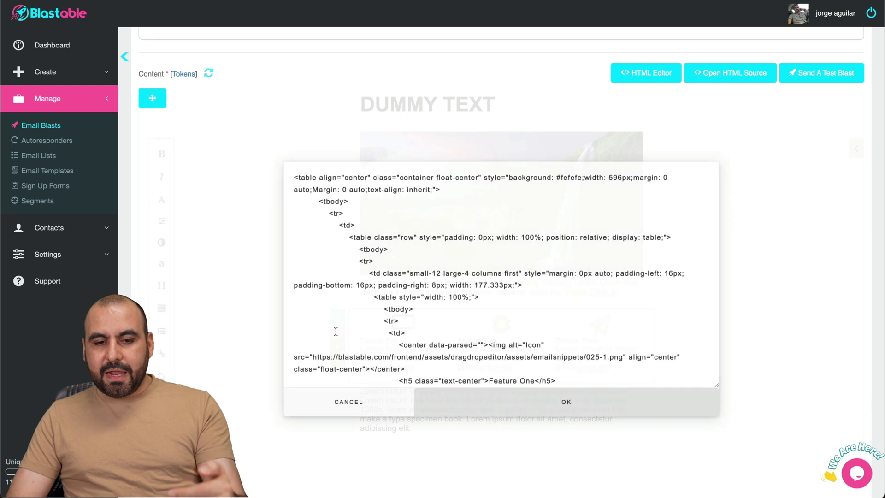
pyautogui.click(373, 404)
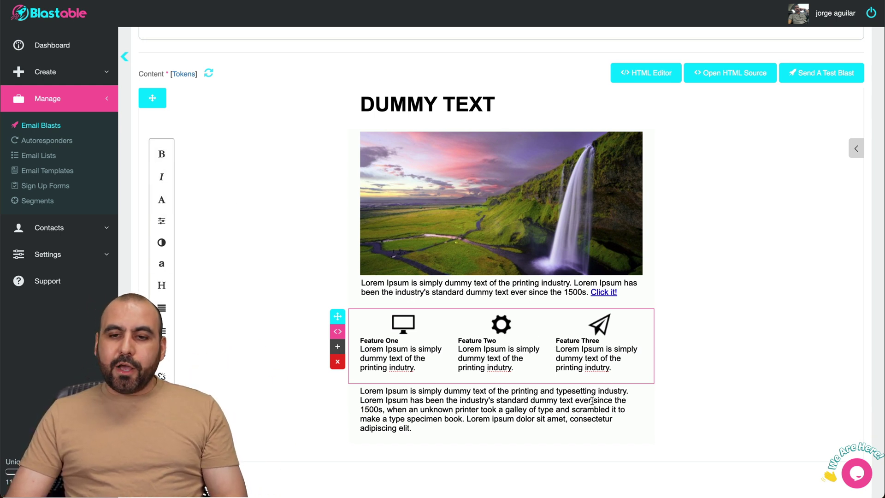
# Toggle the HTML Editor and back, then view and close the full HTML source
pyautogui.click(650, 73)
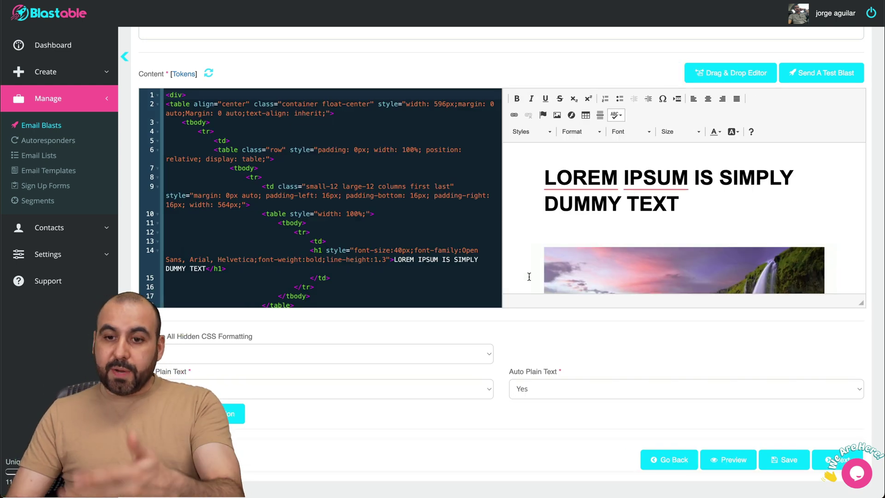
pyautogui.click(730, 74)
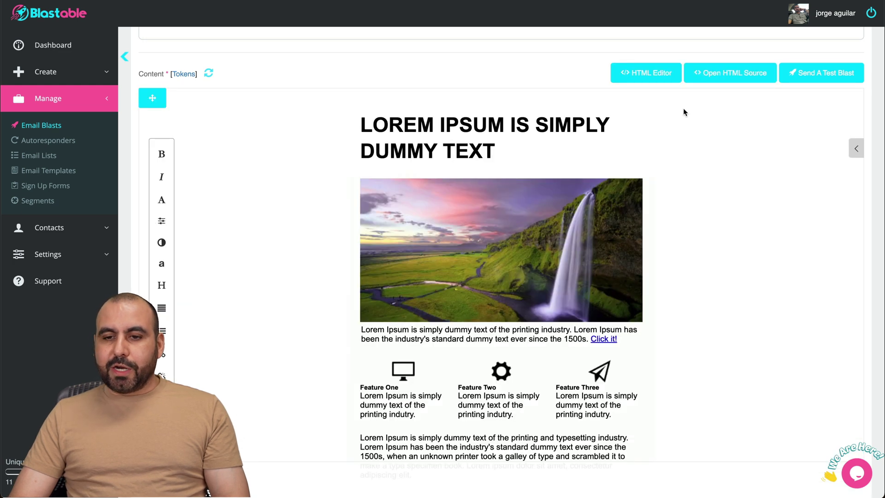
pyautogui.click(725, 75)
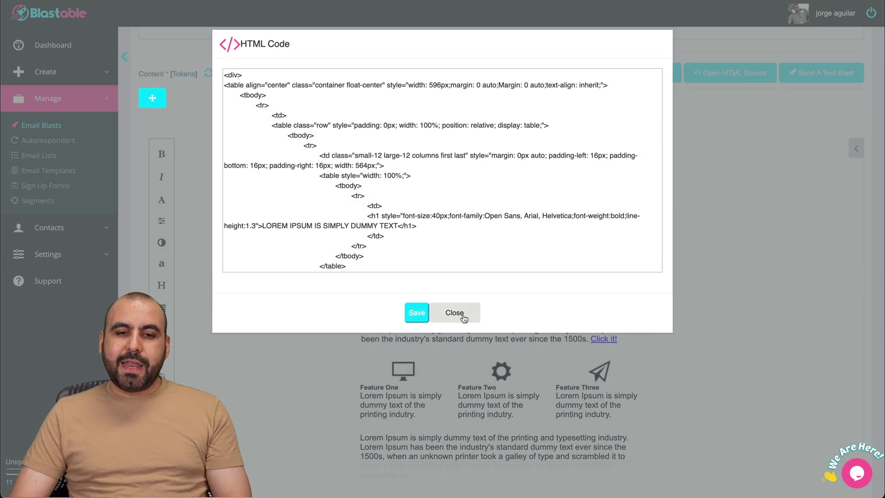
pyautogui.scroll(-10, 538, 199)
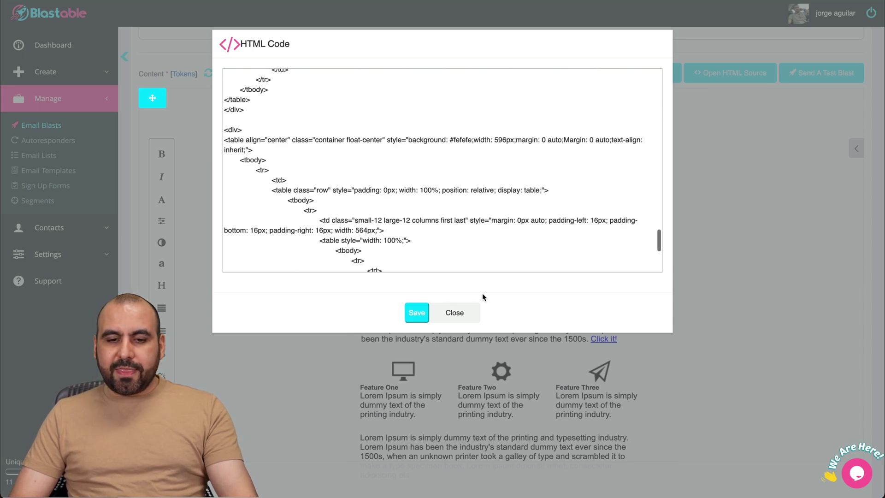
pyautogui.click(472, 312)
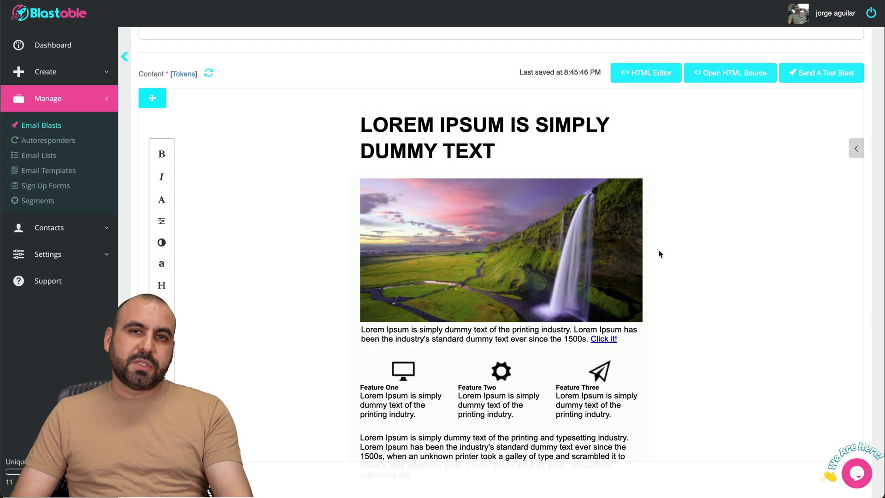
# Scroll past the email content and form fields, then advance to step 3, Send Your Email Blast
pyautogui.moveTo(619, 293)
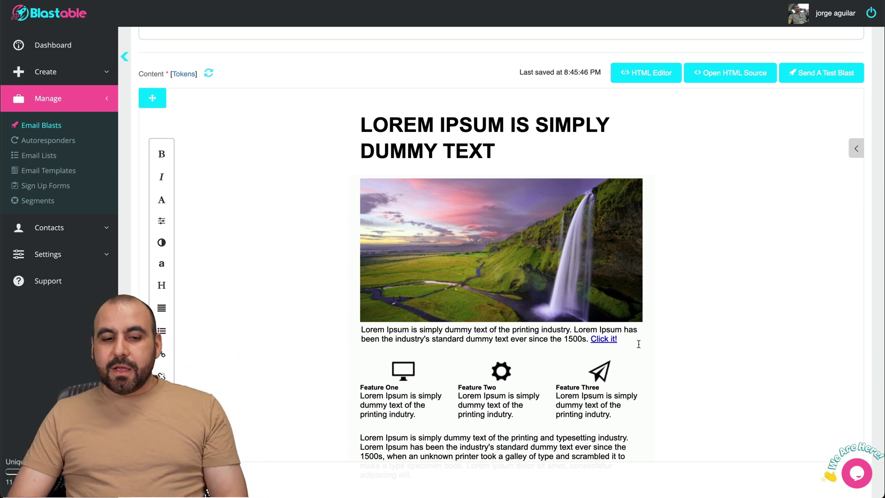
pyautogui.scroll(-1, 639, 343)
pyautogui.scroll(1, 639, 344)
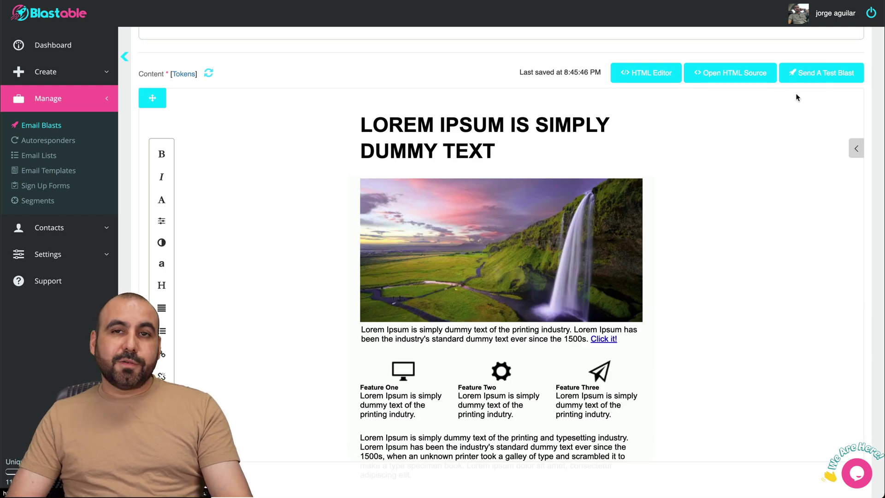
pyautogui.scroll(-6, 785, 203)
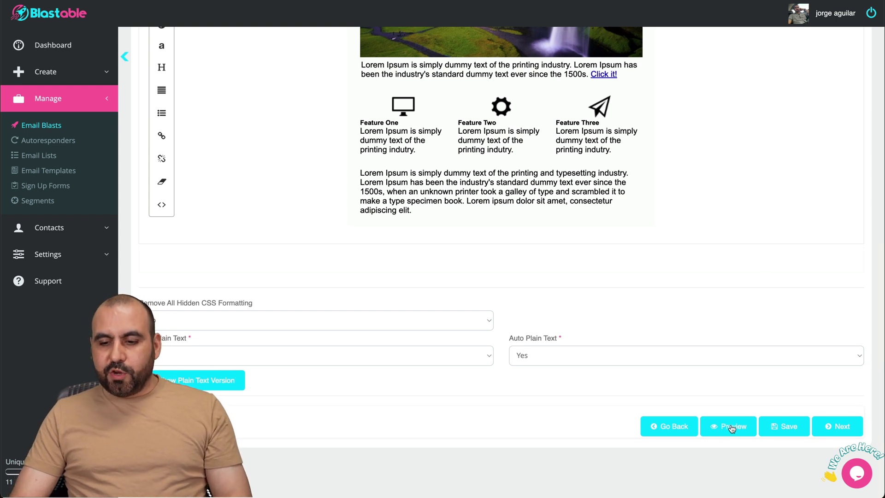
pyautogui.click(840, 429)
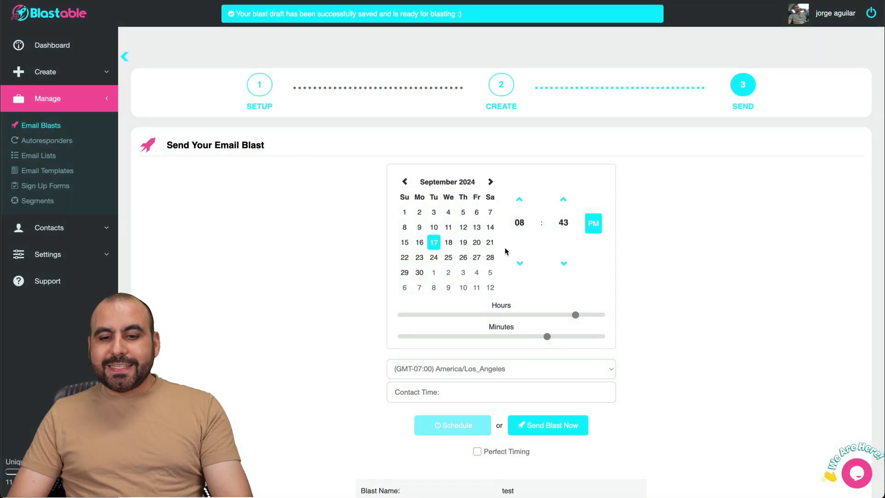
# Look over the Send Your Email Blast details, then go to the Autoresponders list
pyautogui.scroll(-2, 480, 297)
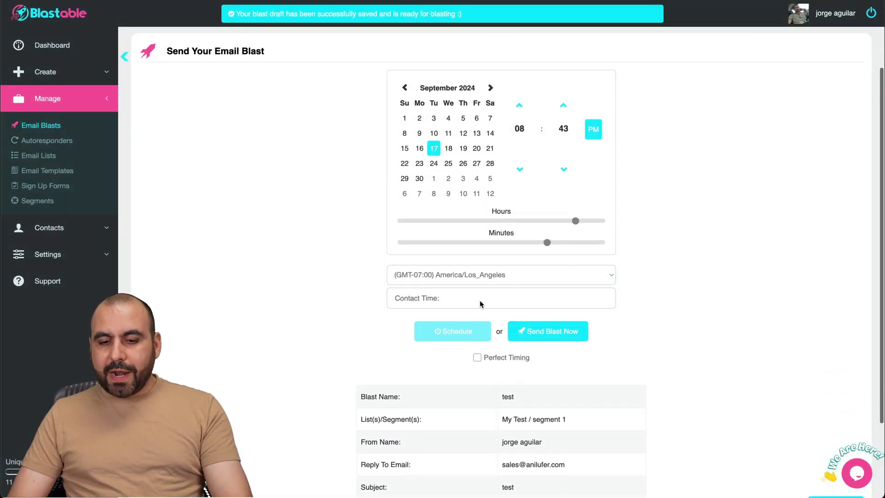
pyautogui.scroll(-2, 565, 327)
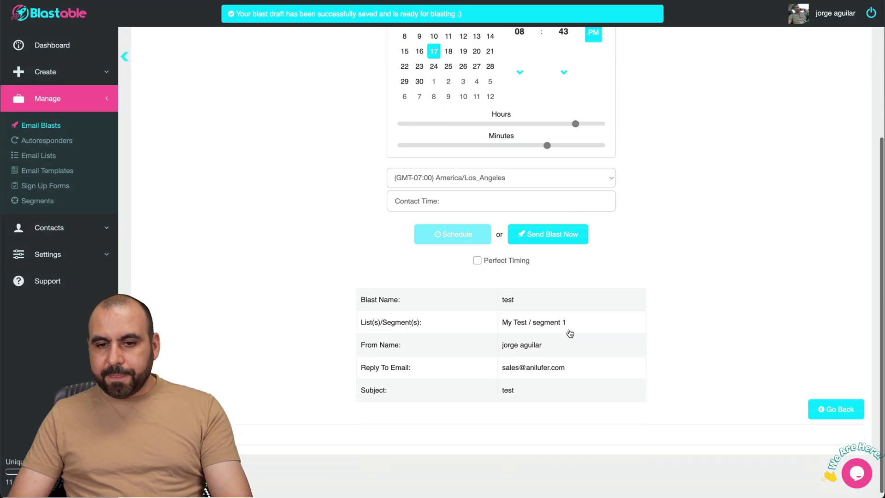
pyautogui.scroll(5, 569, 332)
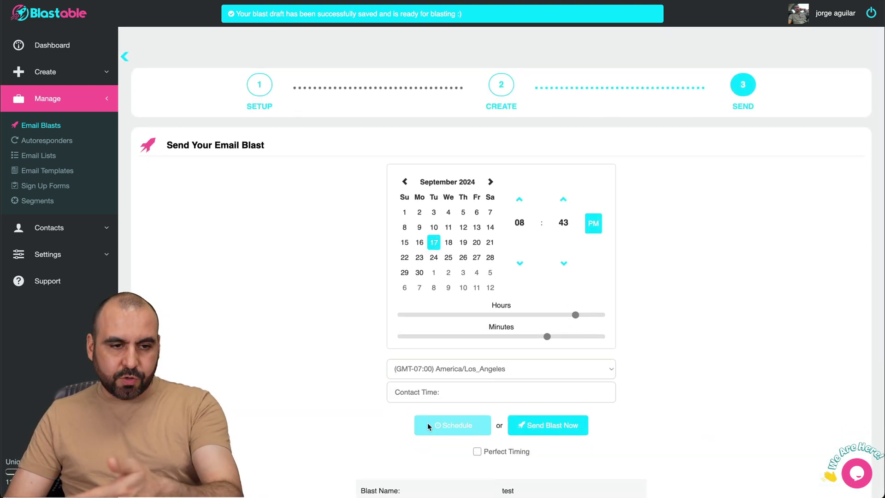
pyautogui.click(60, 142)
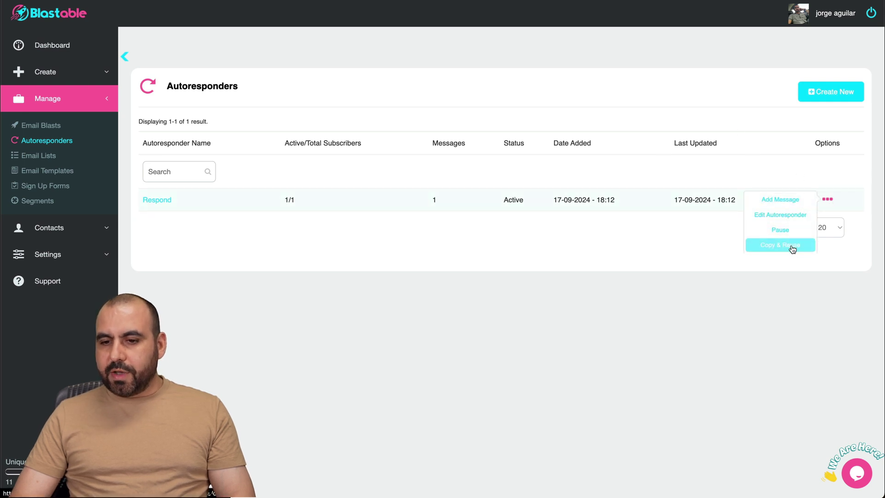
# Edit the Respond autoresponder and start adding a new autoresponder message
pyautogui.click(784, 202)
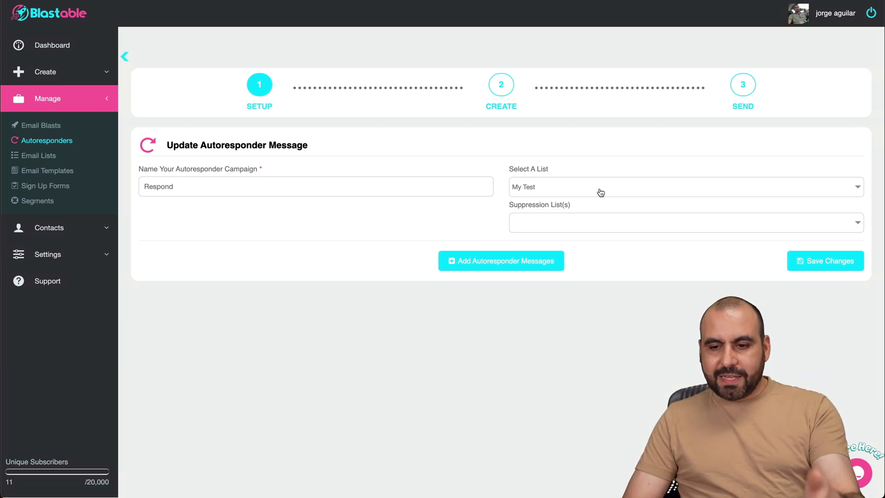
pyautogui.click(532, 261)
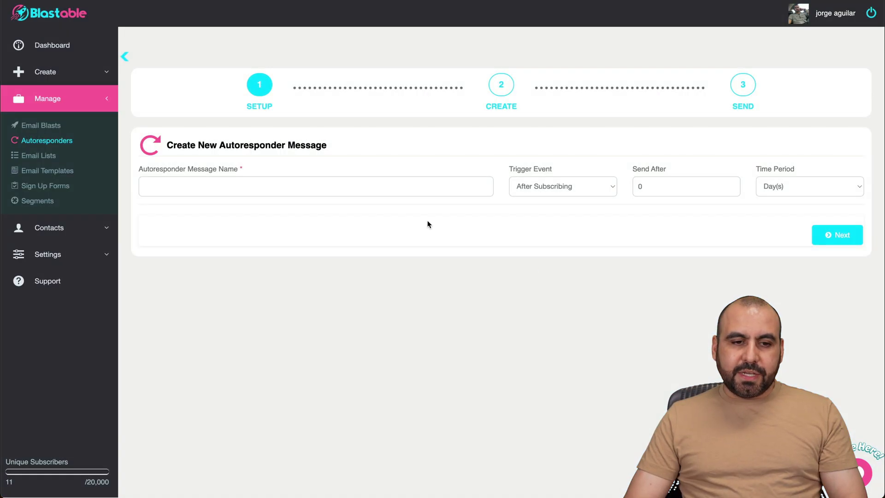
pyautogui.click(235, 182)
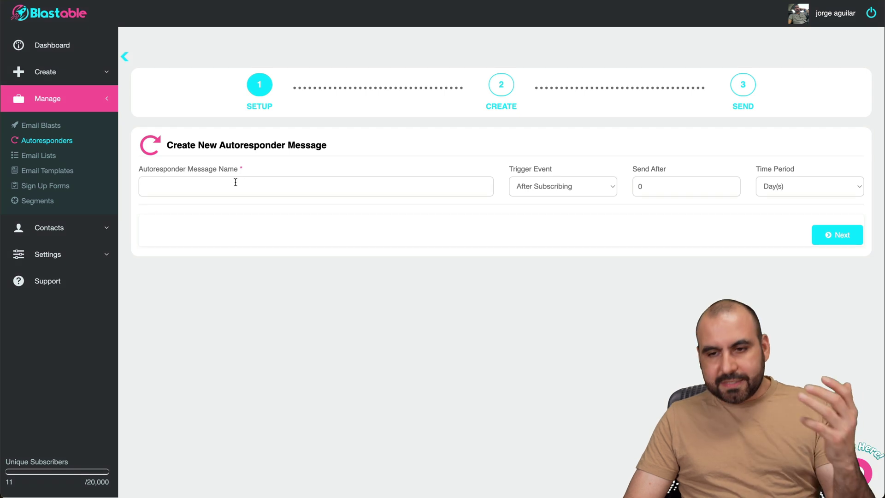
# Keep the trigger event at After Subscribing and the time period at Day(s), then view Email Lists
pyautogui.click(568, 188)
pyautogui.click(576, 190)
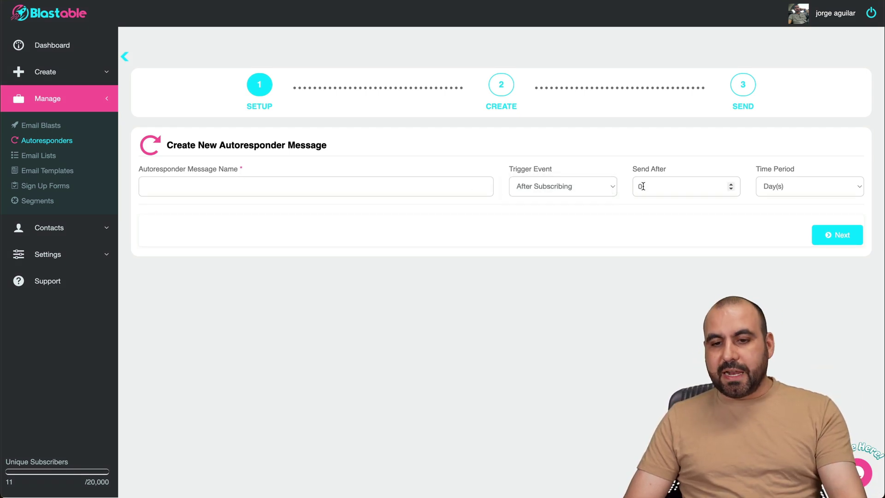
pyautogui.click(823, 182)
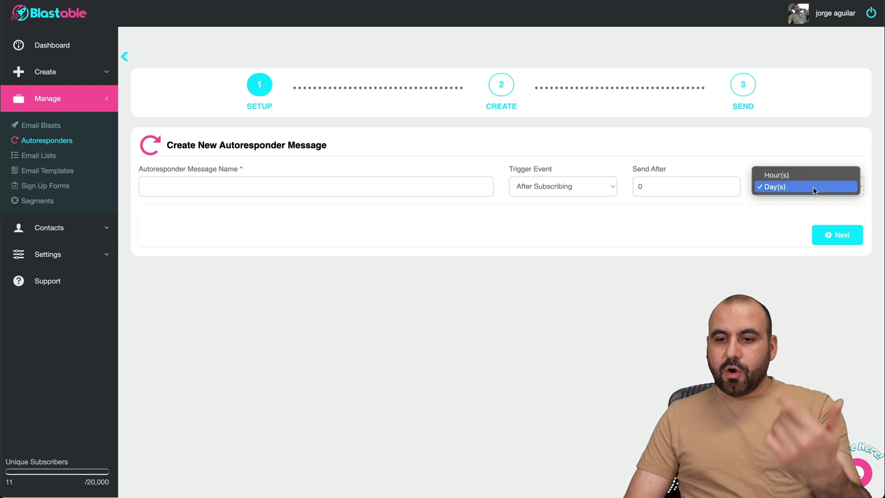
pyautogui.click(758, 235)
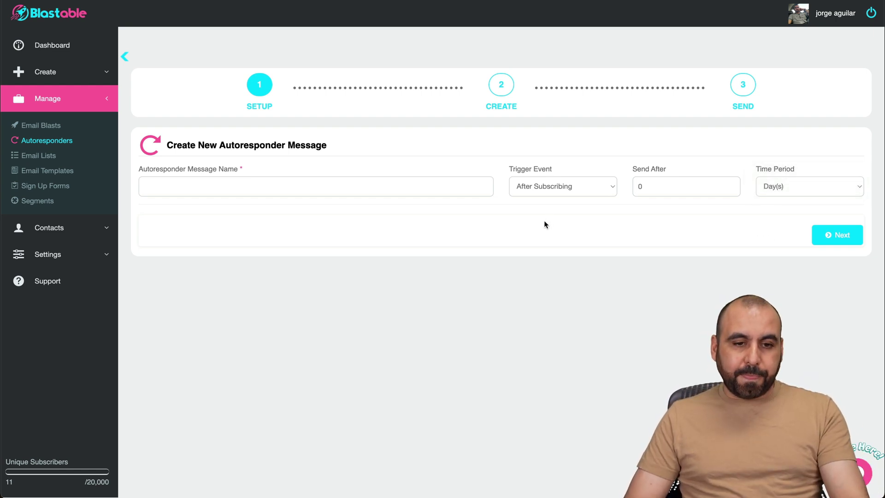
pyautogui.click(37, 156)
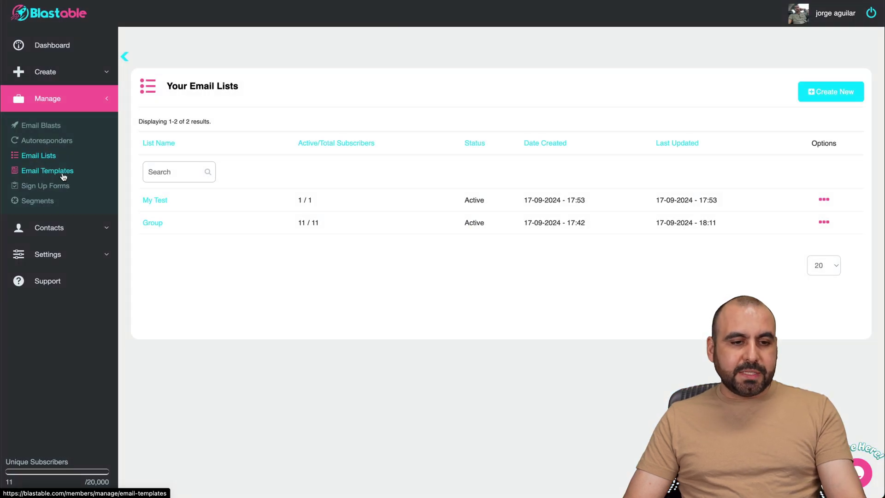
# From the Sign Up Forms page, start a new form and scroll through the 15 predefined templates
pyautogui.click(63, 175)
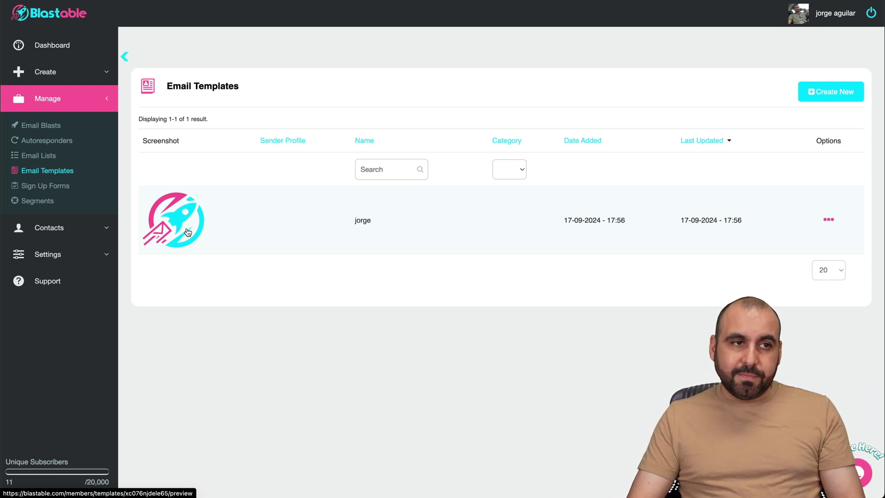
pyautogui.click(53, 186)
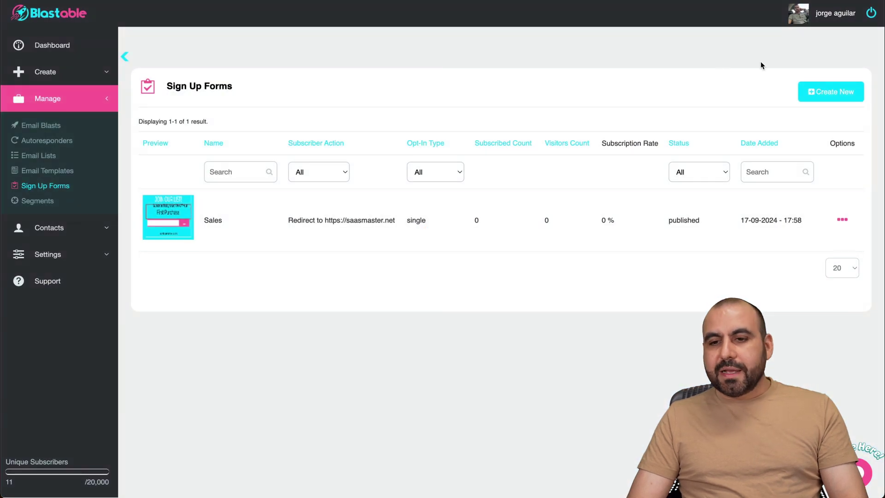
pyautogui.click(843, 91)
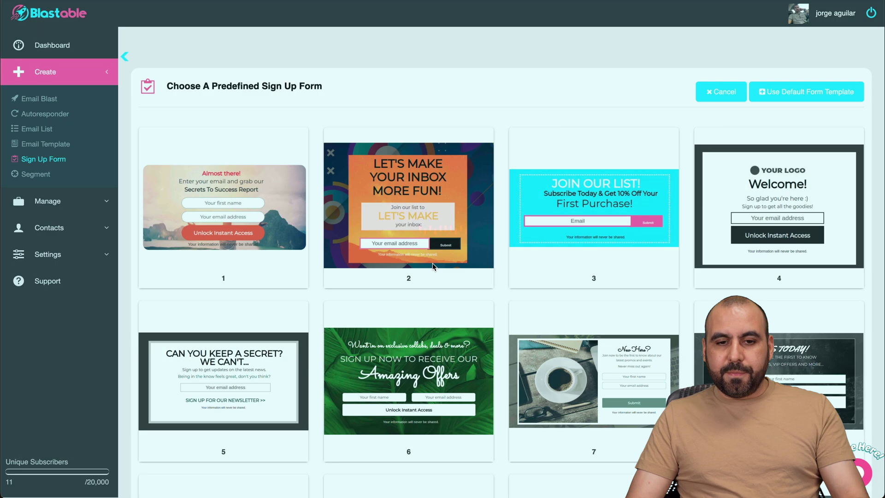
pyautogui.moveTo(417, 331)
pyautogui.scroll(-8, 417, 335)
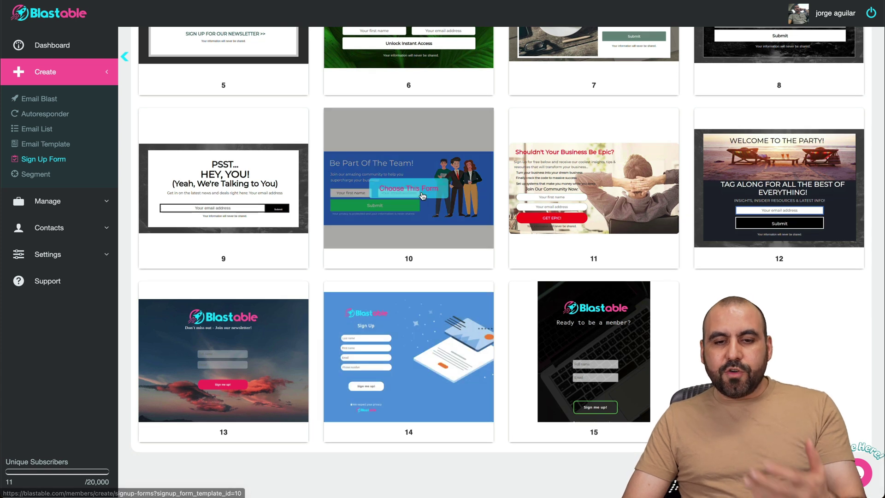
# Start from the Be Part Of The Team template and inspect its heading, text, image and Submit button
pyautogui.click(423, 196)
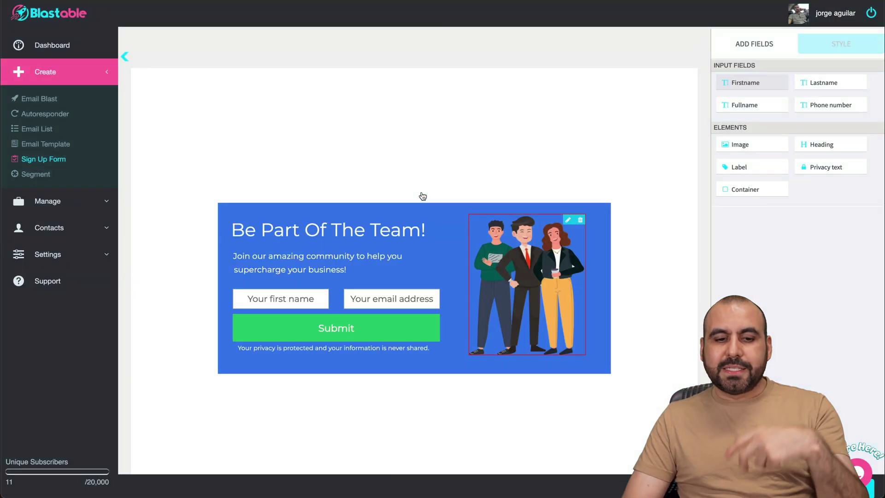
pyautogui.click(321, 238)
pyautogui.click(323, 266)
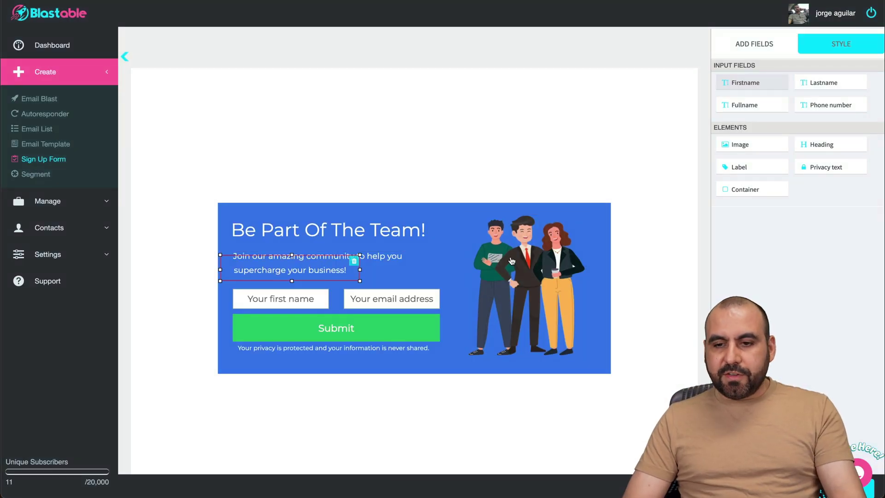
pyautogui.click(511, 262)
pyautogui.click(349, 340)
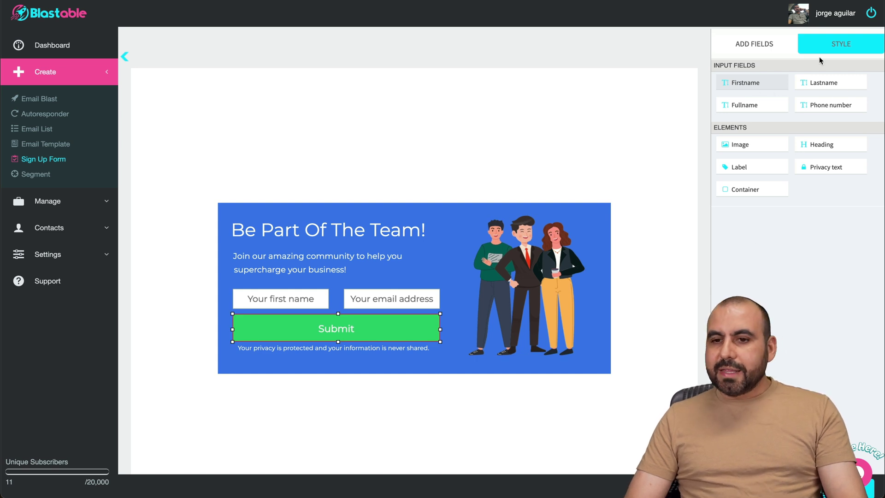
pyautogui.click(833, 47)
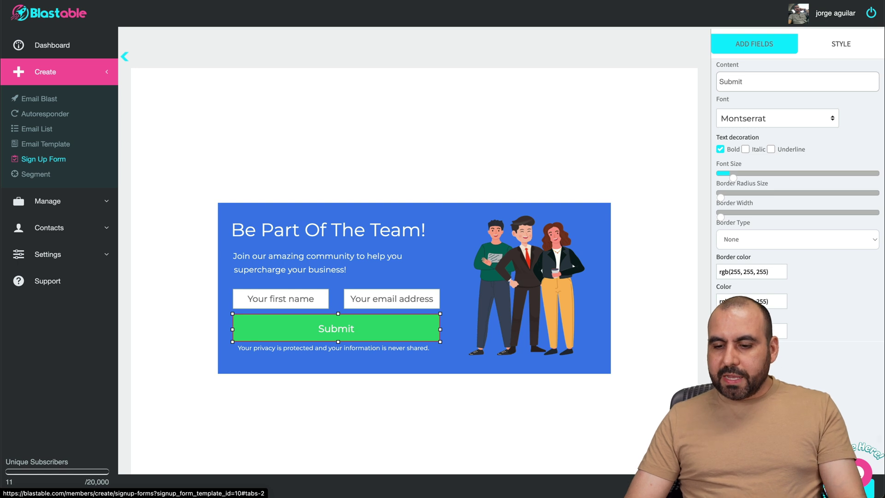
# Set the form to show a thank-you message after signup instead of redirecting
pyautogui.click(798, 351)
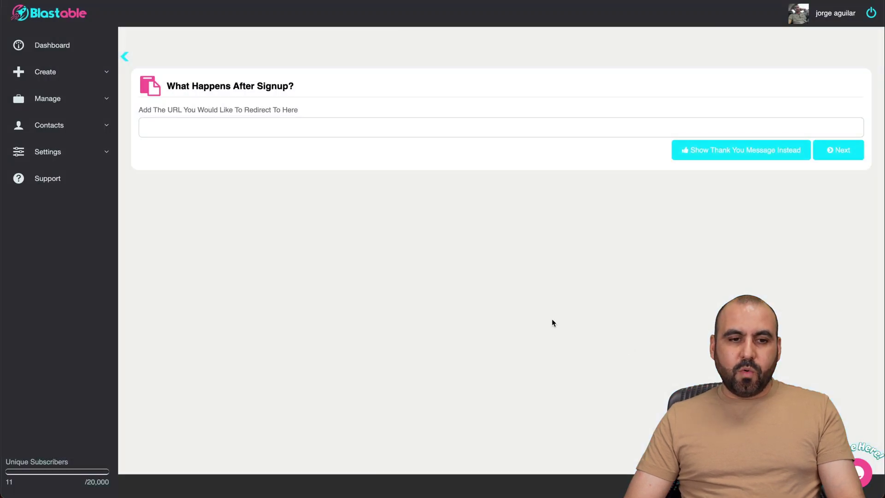
pyautogui.click(279, 129)
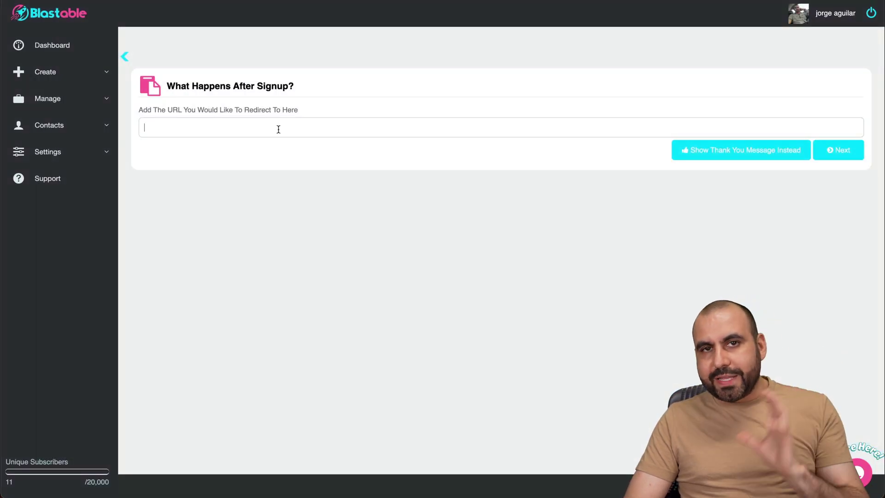
pyautogui.click(771, 157)
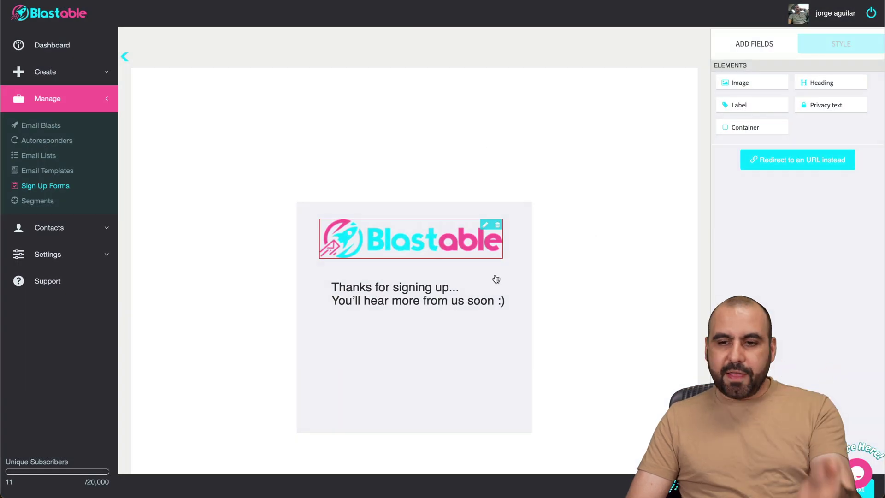
pyautogui.click(797, 351)
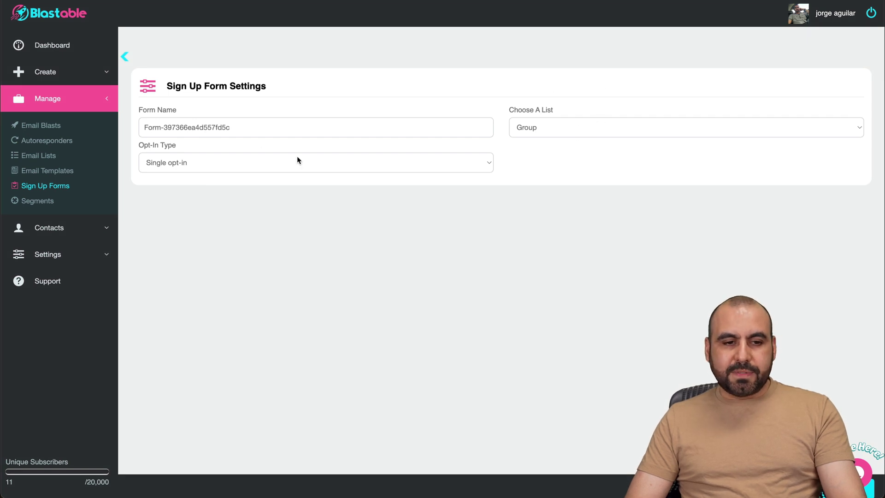
# Keep single opt-in and save and publish the sign-up form
pyautogui.click(162, 165)
pyautogui.click(599, 258)
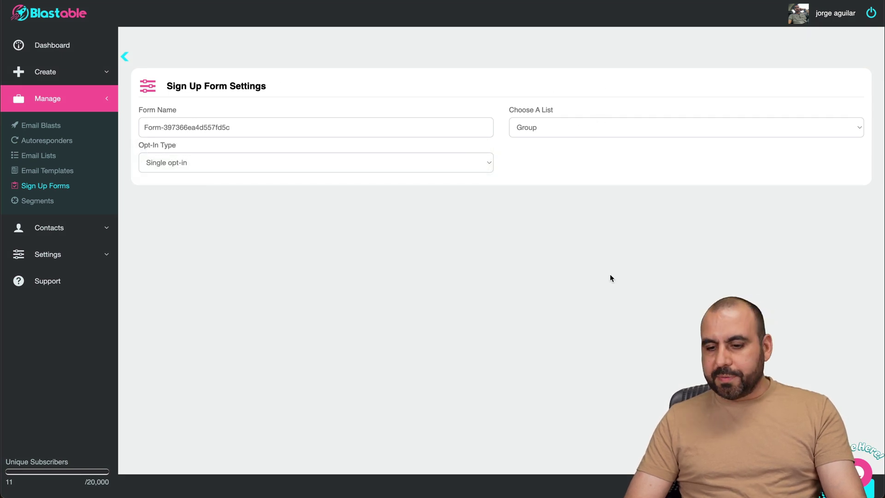
pyautogui.click(797, 350)
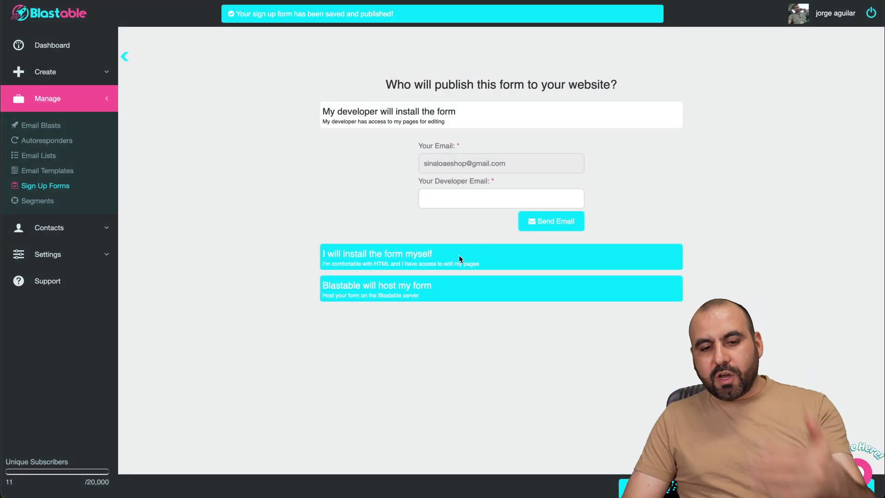
pyautogui.click(431, 258)
pyautogui.scroll(-10, 461, 322)
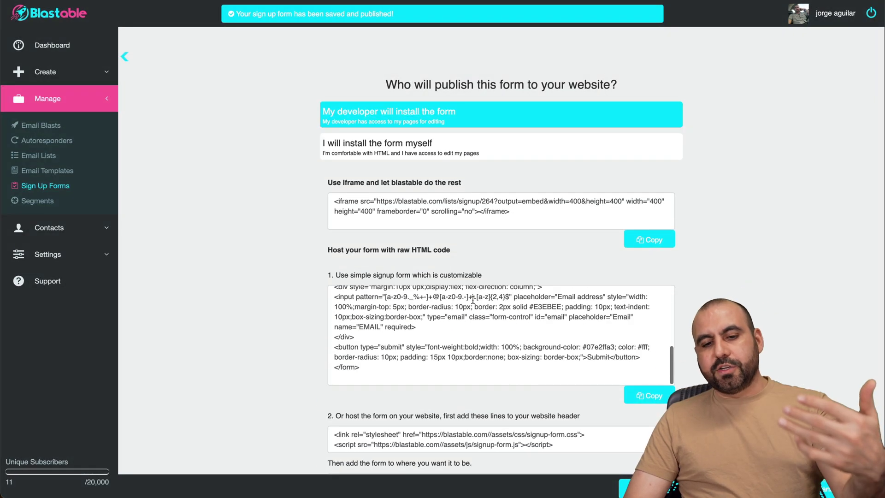
pyautogui.scroll(-3, 472, 300)
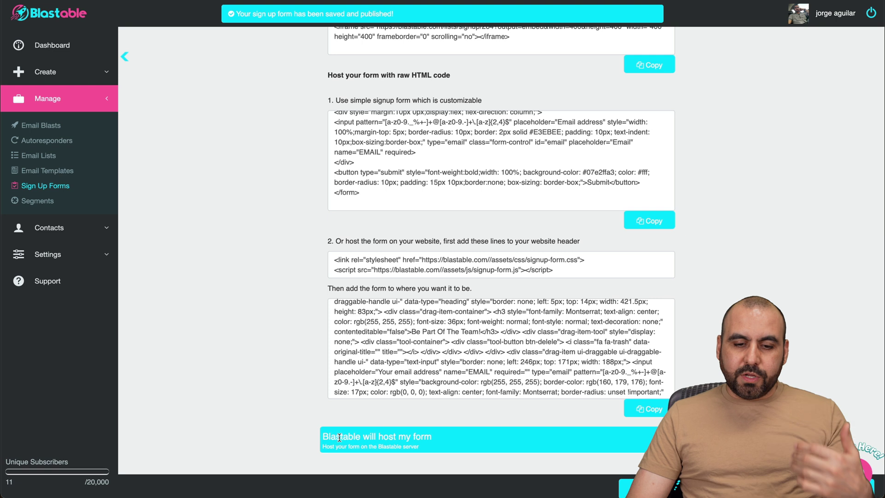
pyautogui.click(452, 446)
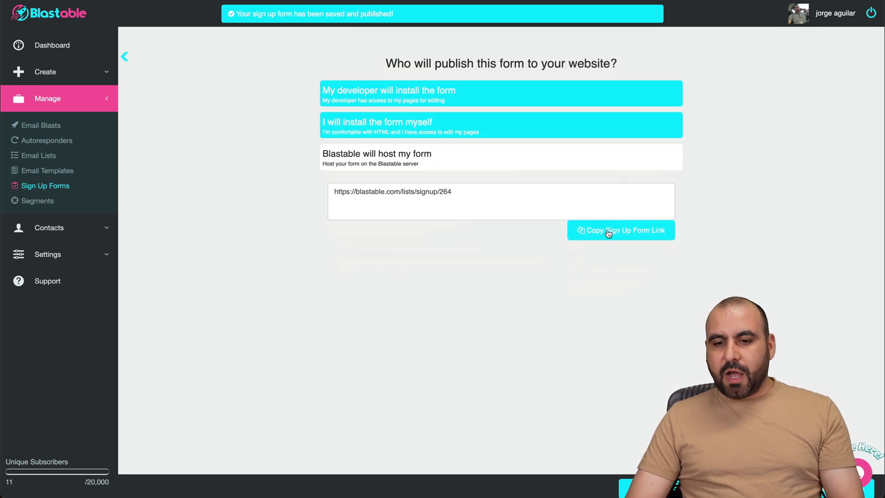
pyautogui.scroll(2, 535, 286)
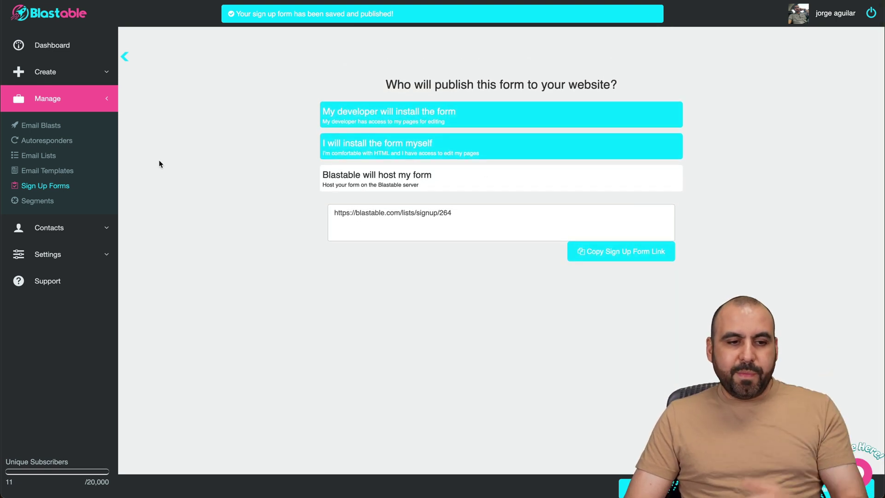
# Edit segment 1 from the Segments list and show its one matching subscriber, selecting their email address
pyautogui.click(47, 202)
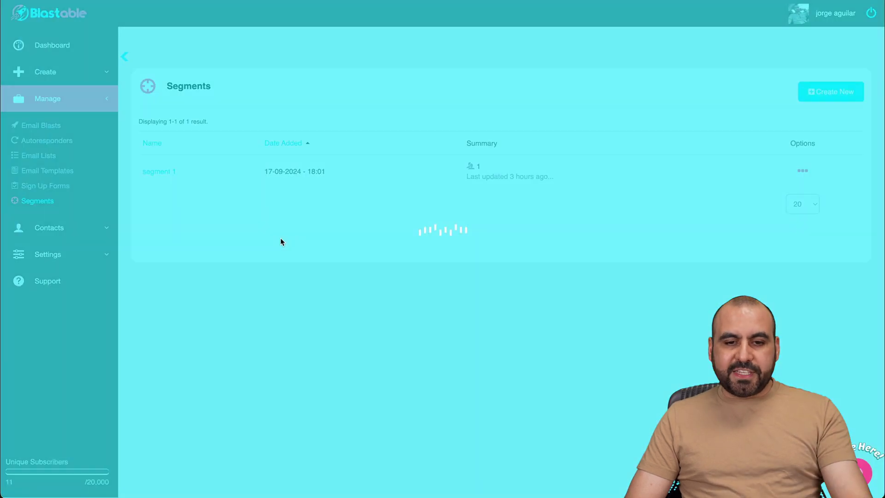
pyautogui.click(802, 170)
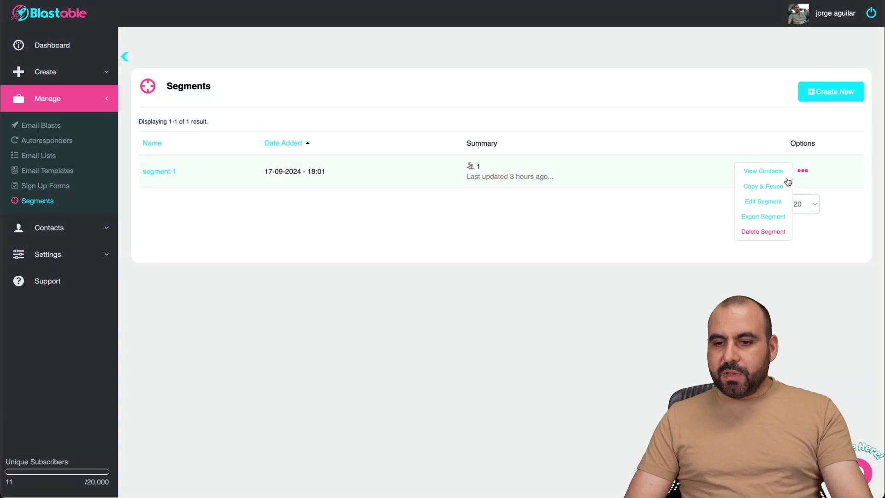
pyautogui.click(778, 203)
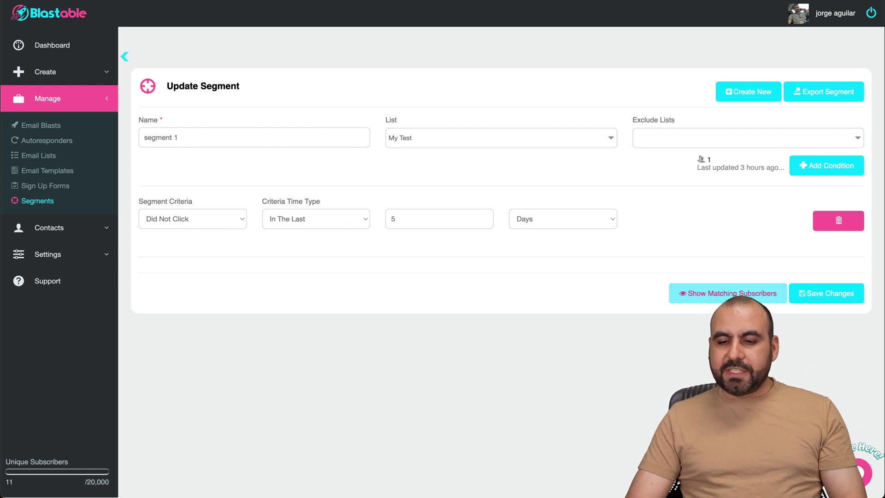
pyautogui.click(733, 299)
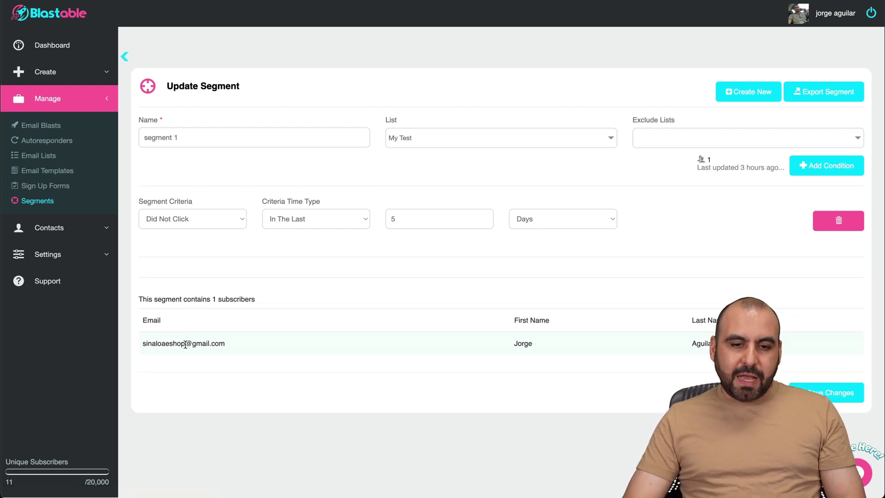
pyautogui.tripleClick(212, 333)
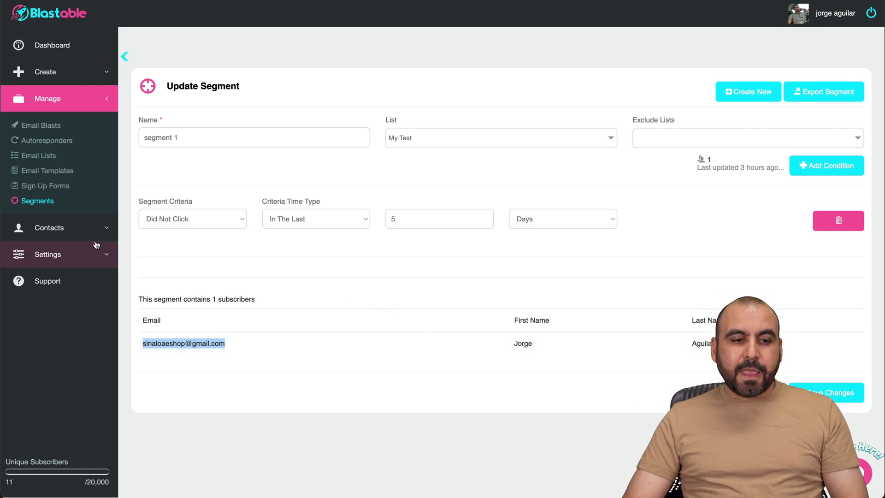
pyautogui.click(83, 227)
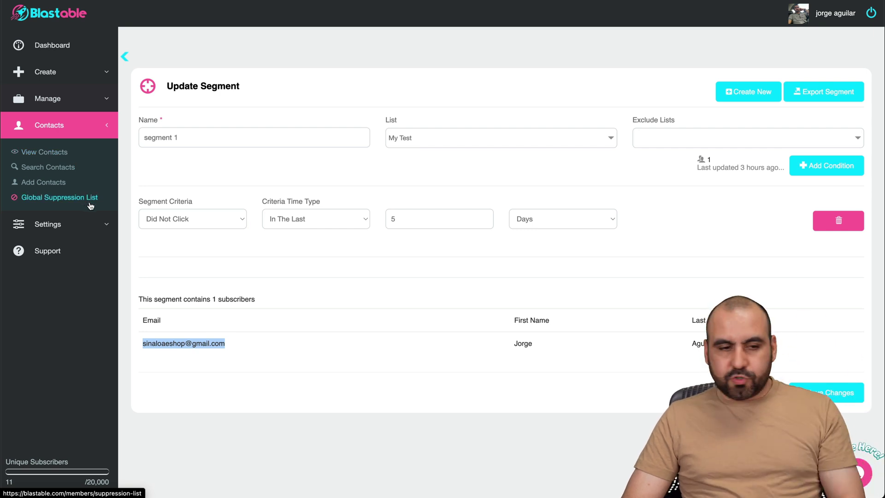
# Expand the account Settings section in the sidebar
pyautogui.click(98, 218)
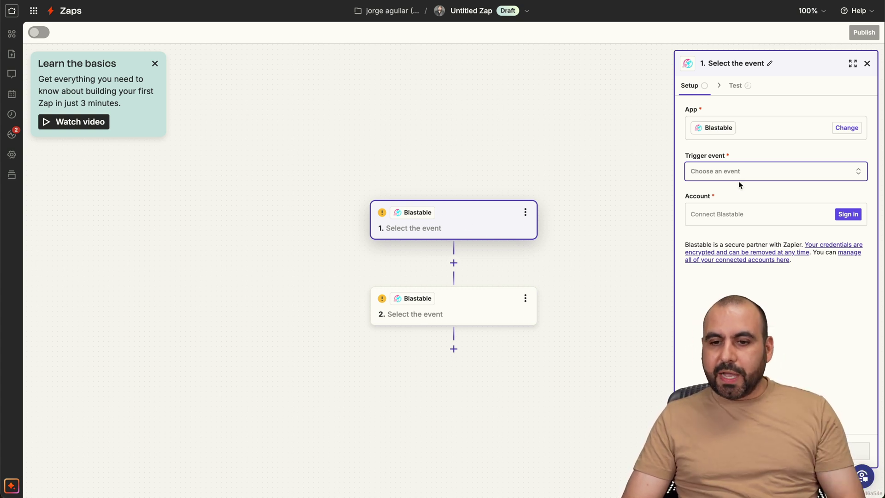
# Browse Blastable's trigger events and step 2's action events in Zapier without choosing either
pyautogui.click(747, 169)
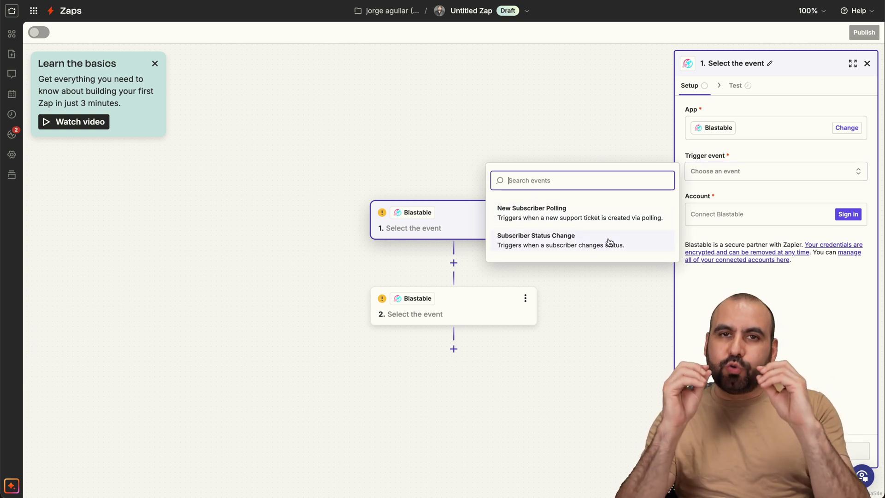
pyautogui.click(603, 284)
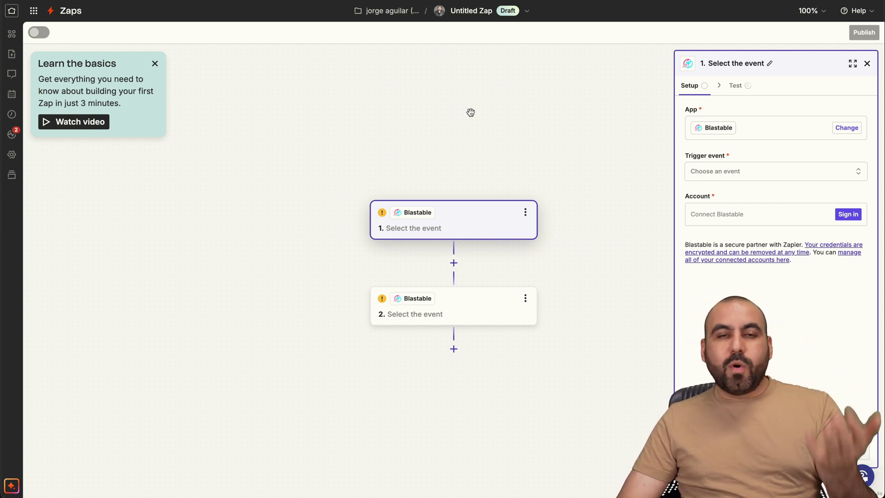
pyautogui.click(470, 300)
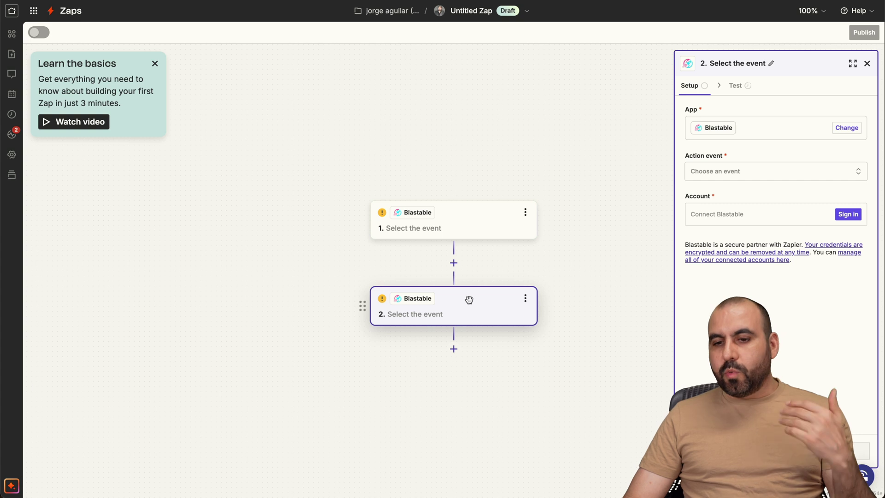
pyautogui.click(733, 173)
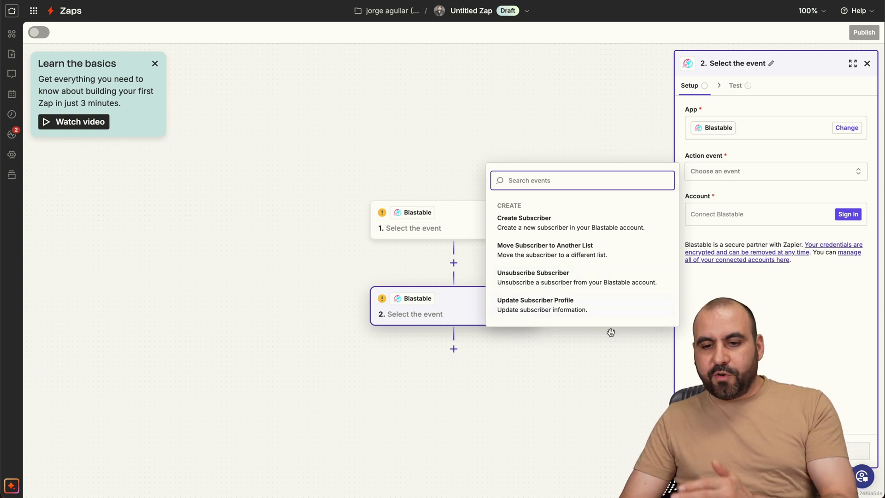
pyautogui.click(594, 364)
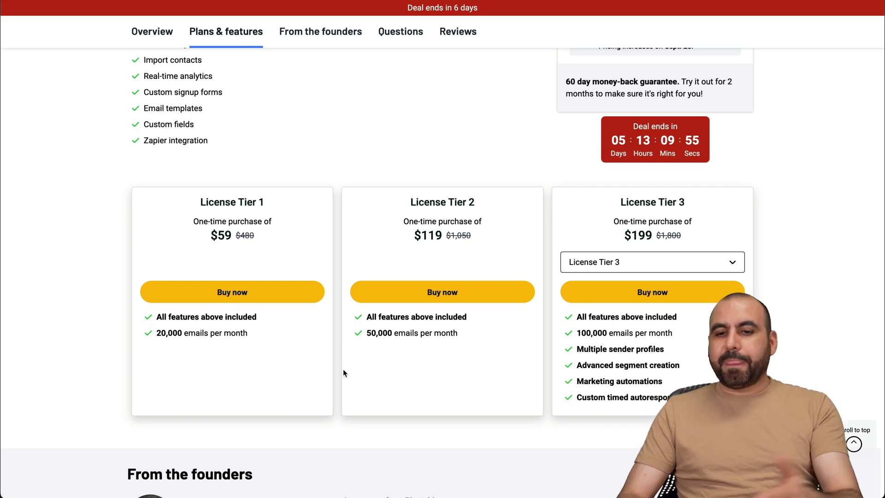
# Scroll the AppSumo Blastable deal page to the License Tier 3 plan at $199
pyautogui.scroll(15, 343, 372)
pyautogui.scroll(-1, 343, 369)
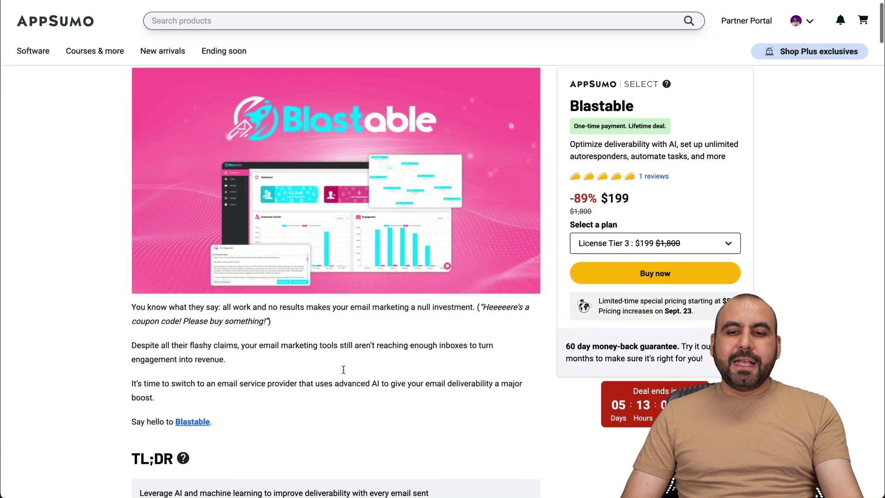